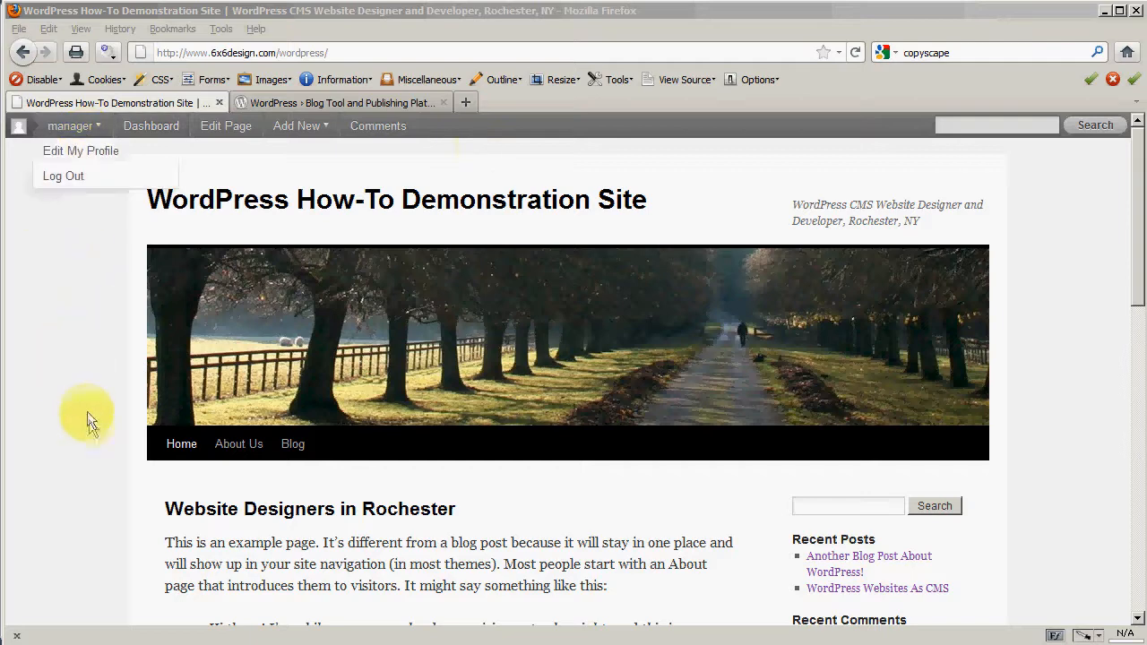
# Open the Blog page and look through its posts, including their excerpts and Continue reading links.
pyautogui.click(292, 446)
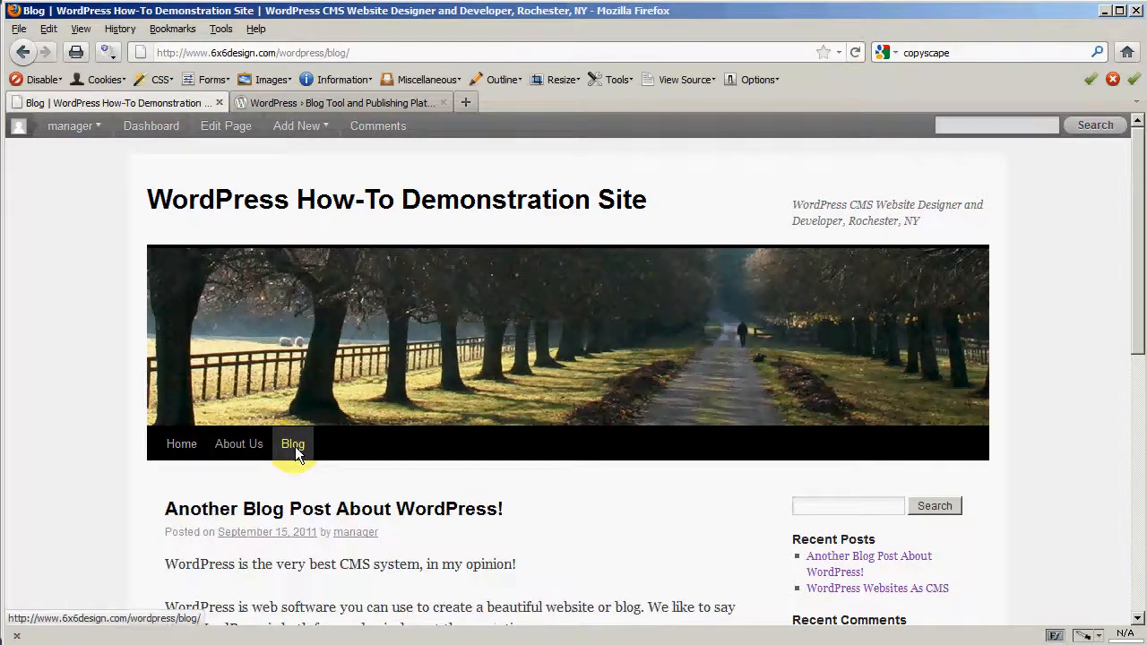
pyautogui.scroll(-4, 107, 427)
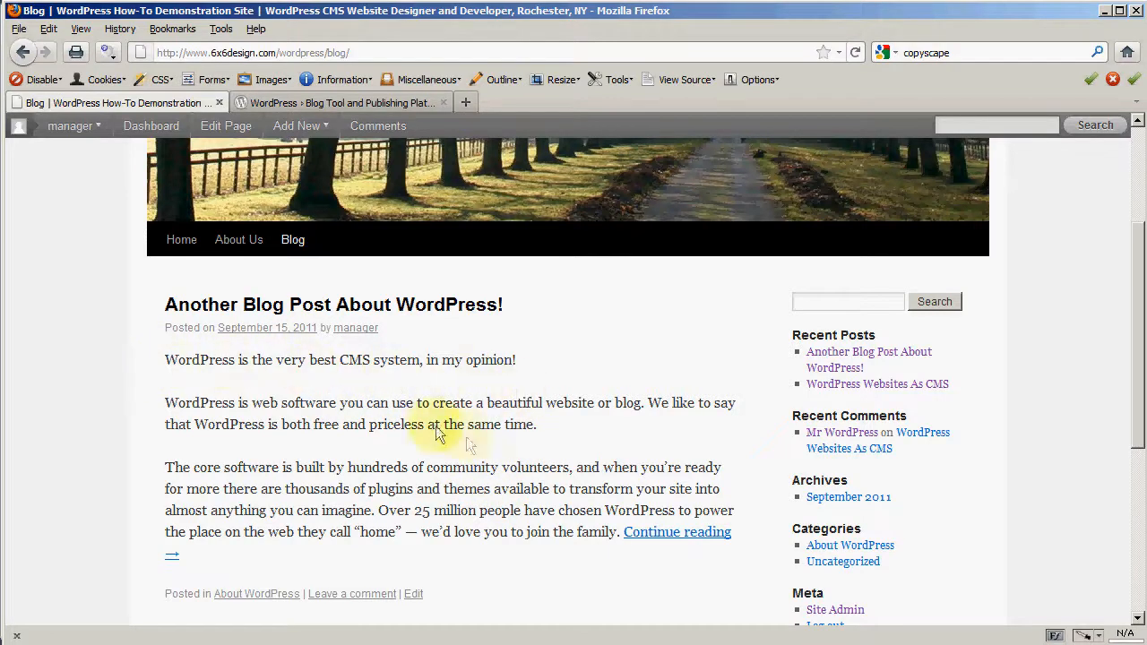
pyautogui.scroll(-2, 472, 465)
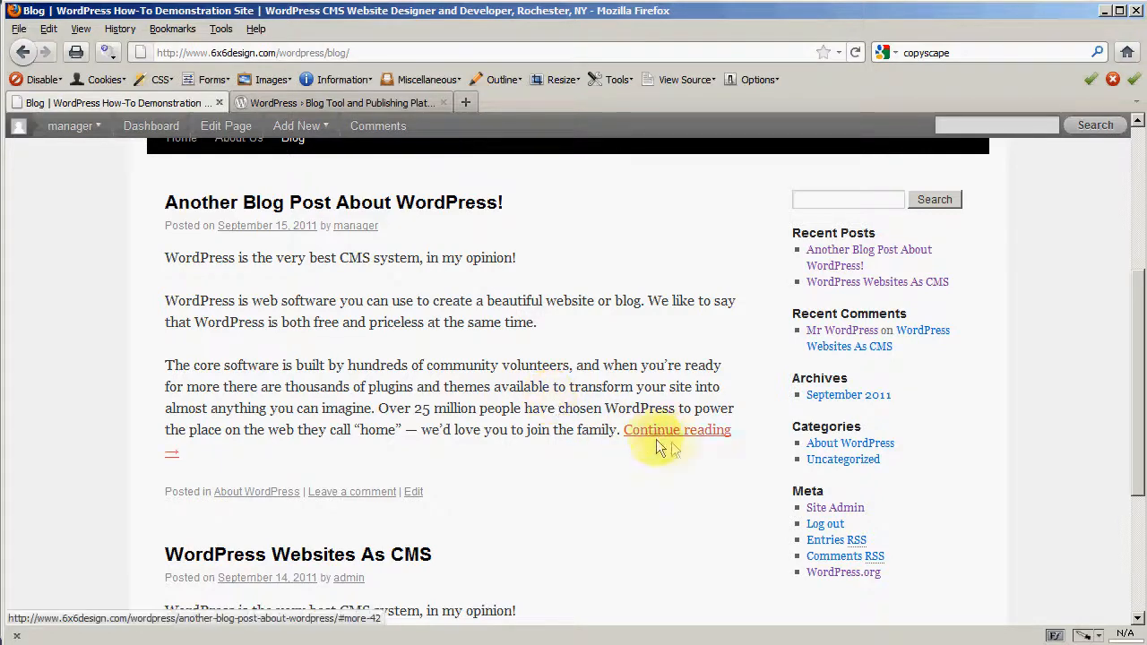
pyautogui.scroll(-2, 368, 382)
pyautogui.scroll(-3, 363, 394)
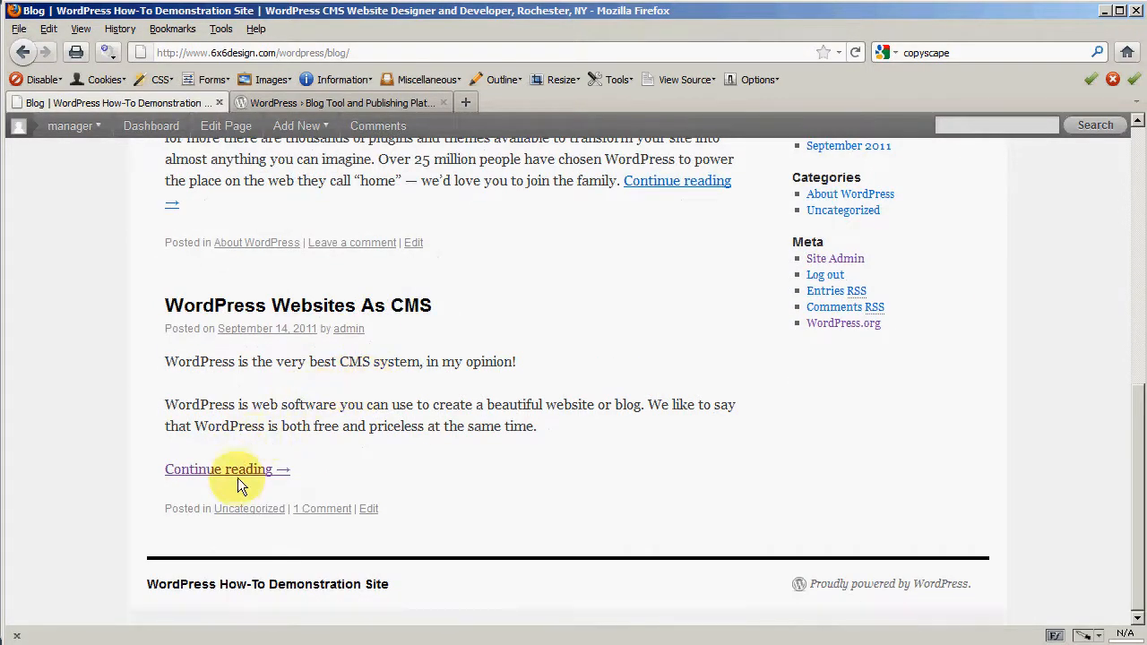
pyautogui.scroll(8, 413, 460)
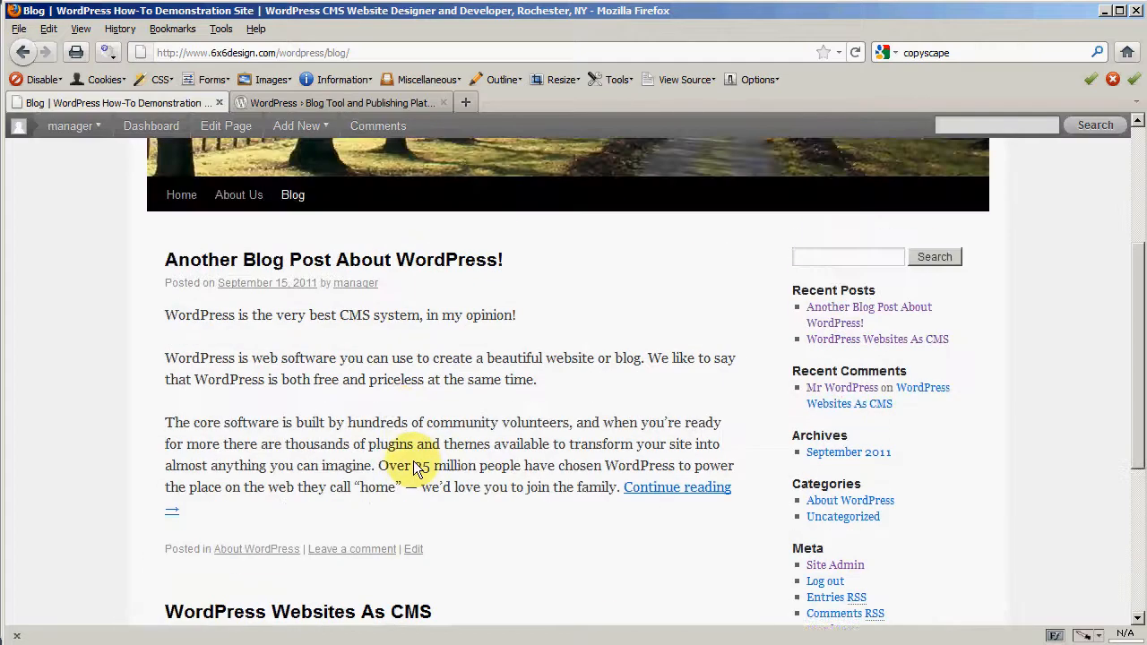
pyautogui.scroll(3, 413, 465)
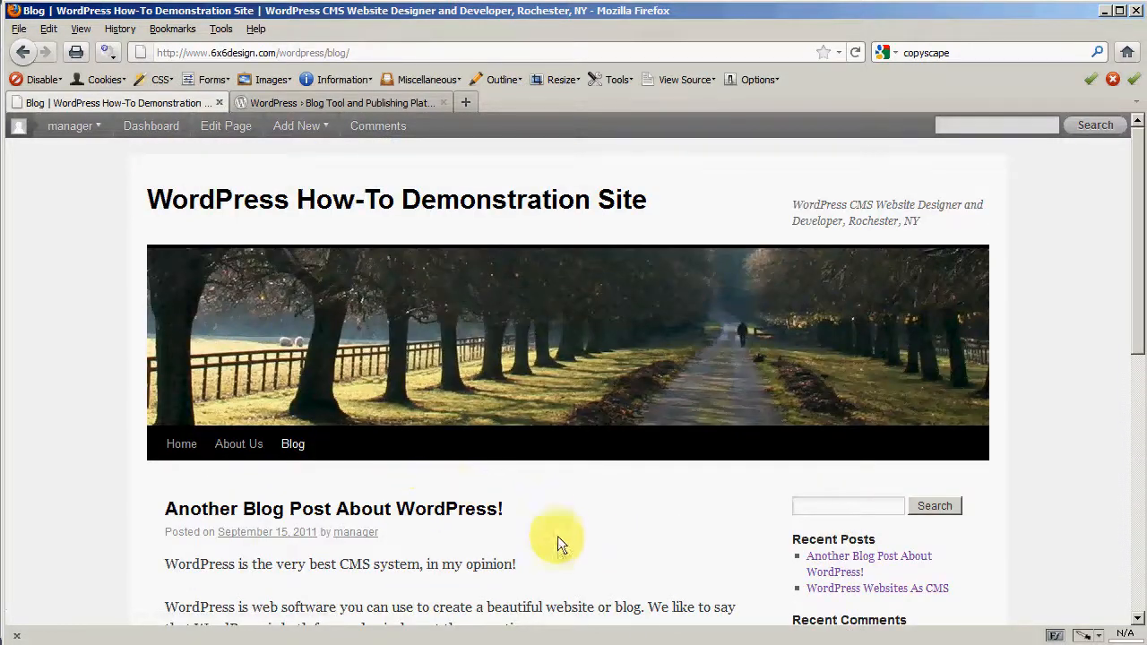
pyautogui.scroll(-4, 567, 555)
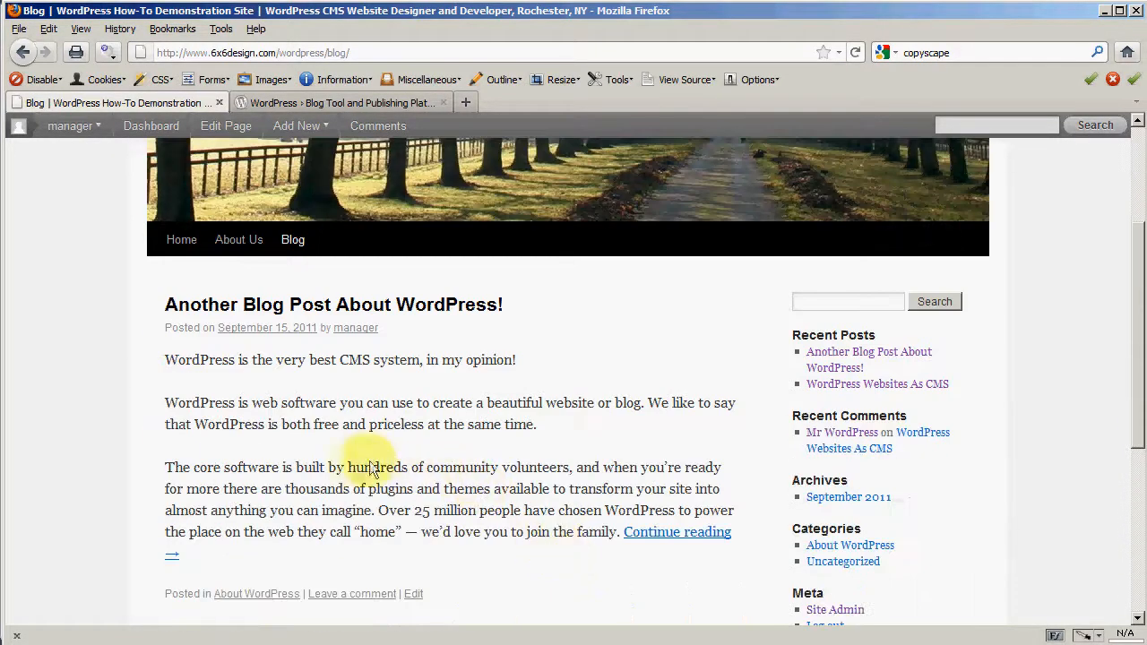
pyautogui.scroll(4, 319, 466)
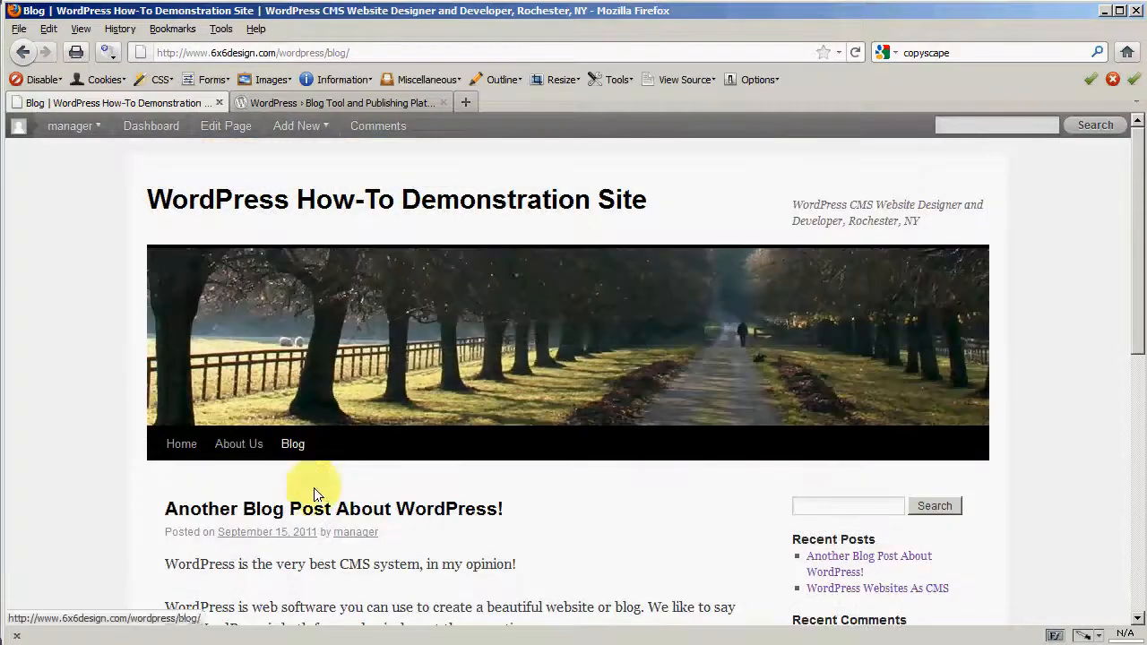
# View the list of all posts in the site's dashboard and return to the public site.
pyautogui.click(151, 129)
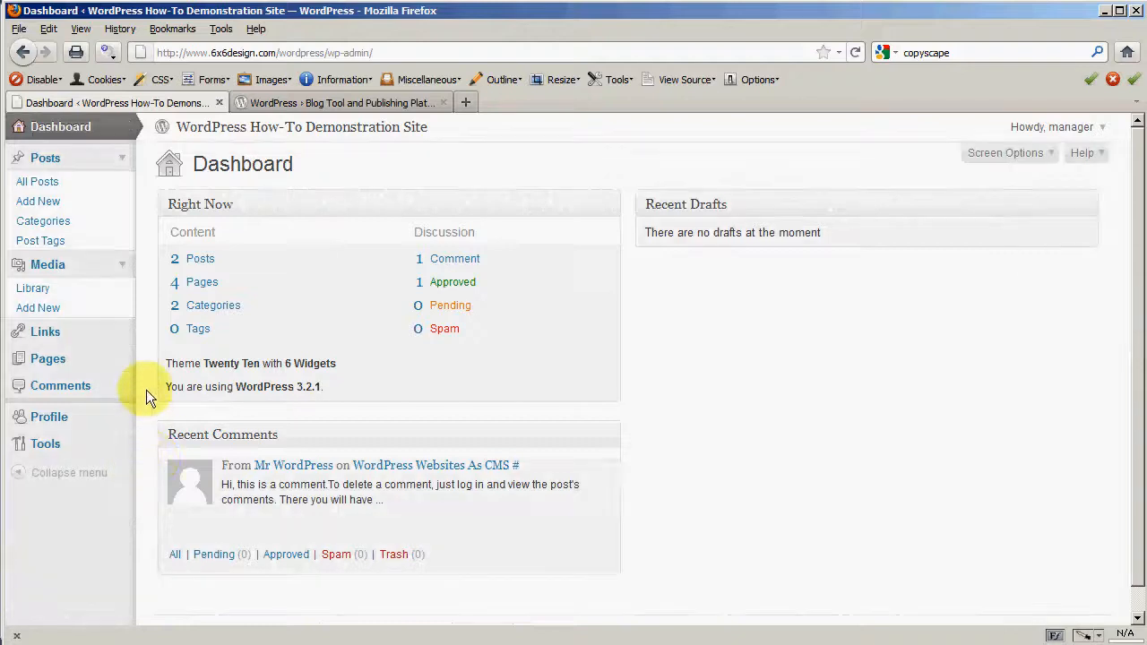
pyautogui.click(40, 183)
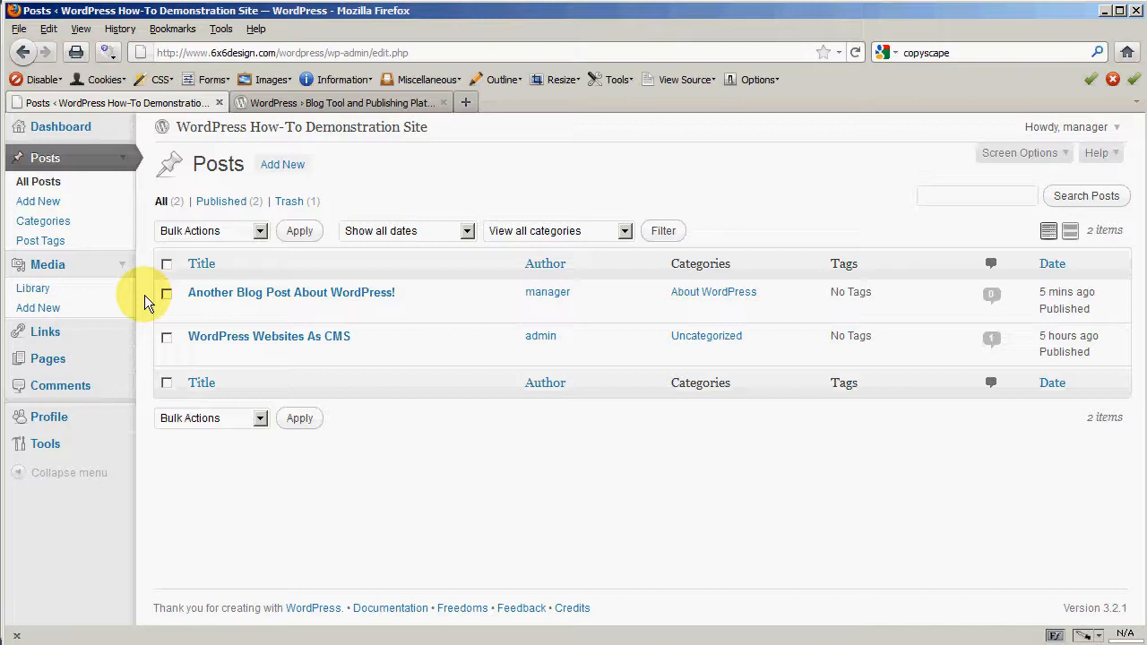
pyautogui.click(236, 131)
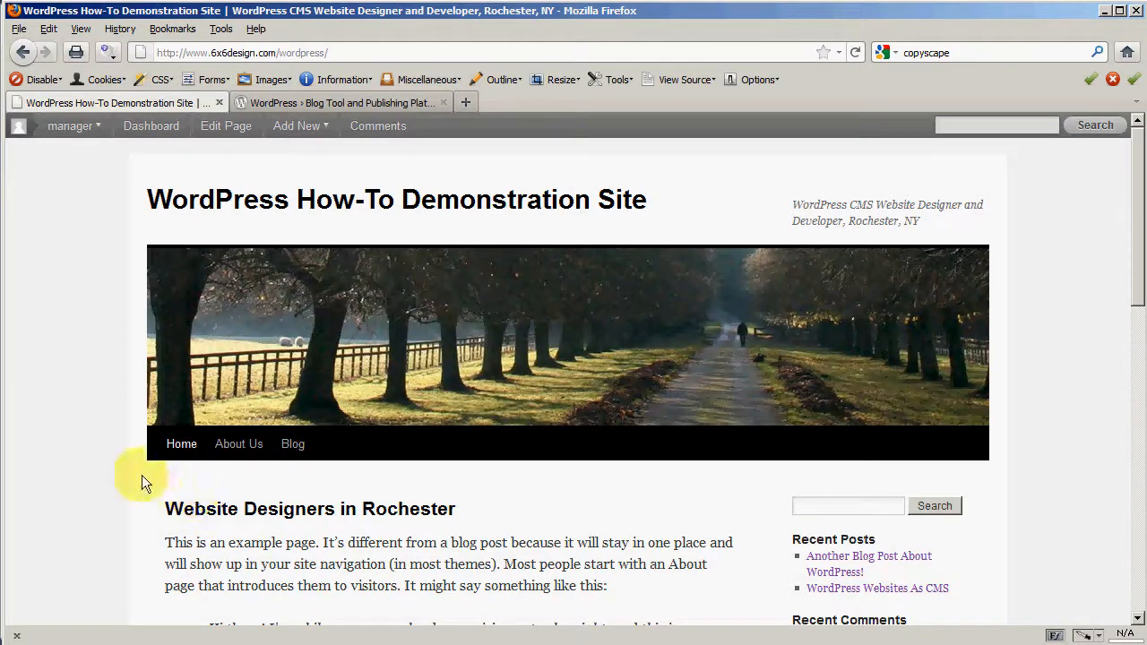
# Open the post "WordPress Websites As CMS" from the Blog page.
pyautogui.click(281, 448)
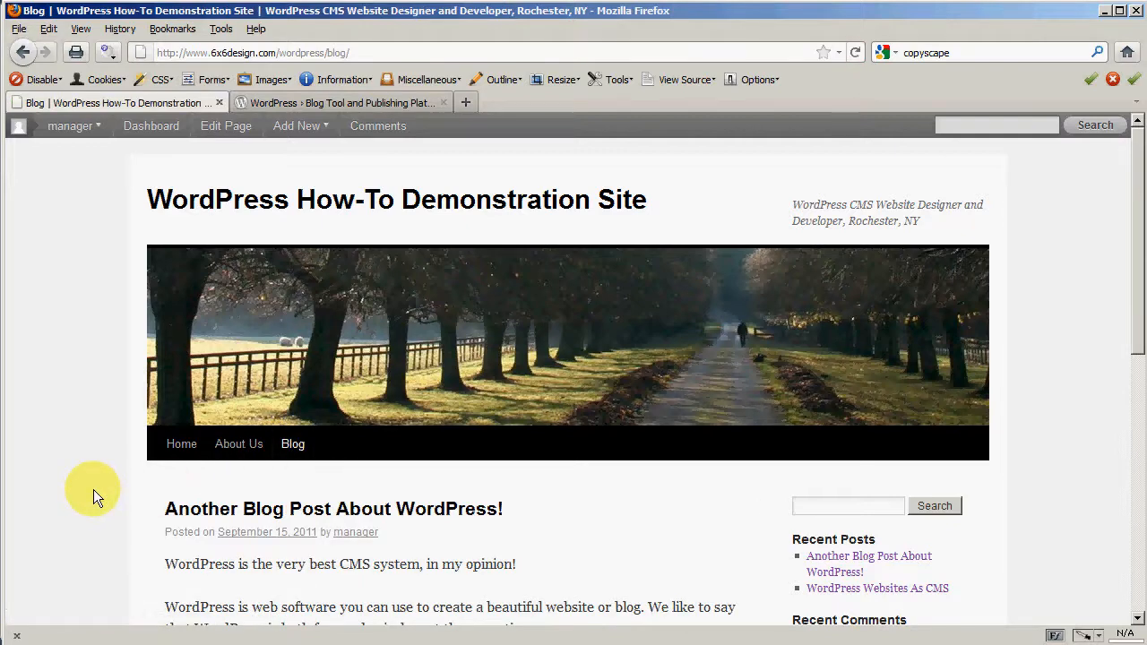
pyautogui.scroll(-2, 94, 490)
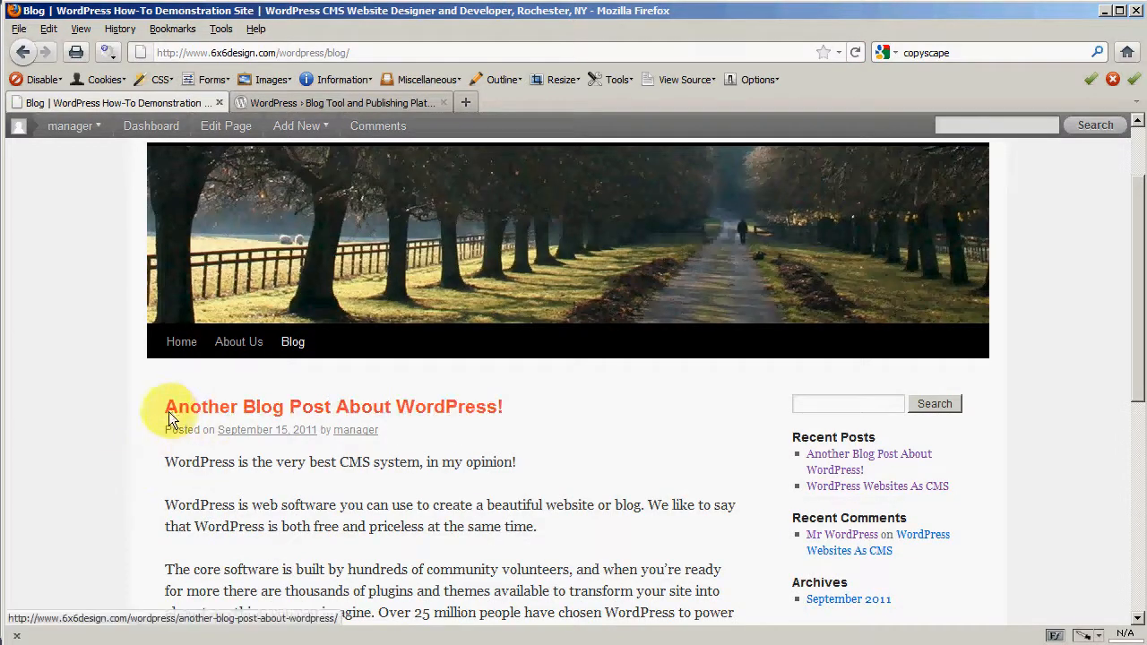
pyautogui.scroll(-4, 161, 444)
pyautogui.scroll(-2, 159, 443)
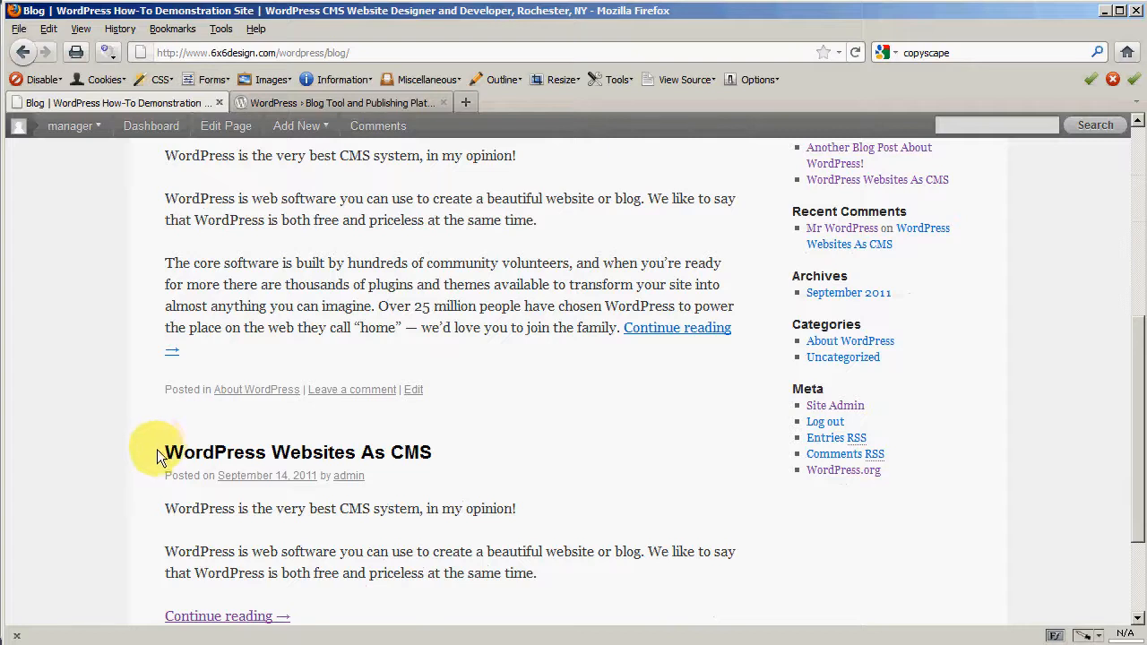
pyautogui.moveTo(161, 452); pyautogui.dragTo(427, 461)
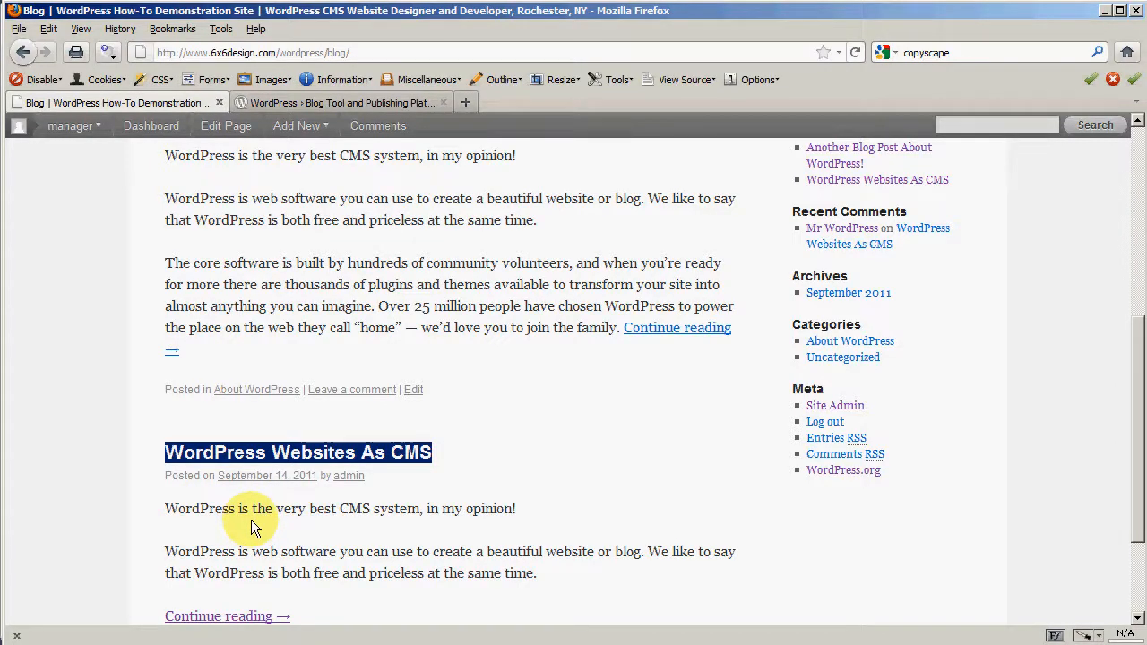
pyautogui.click(274, 455)
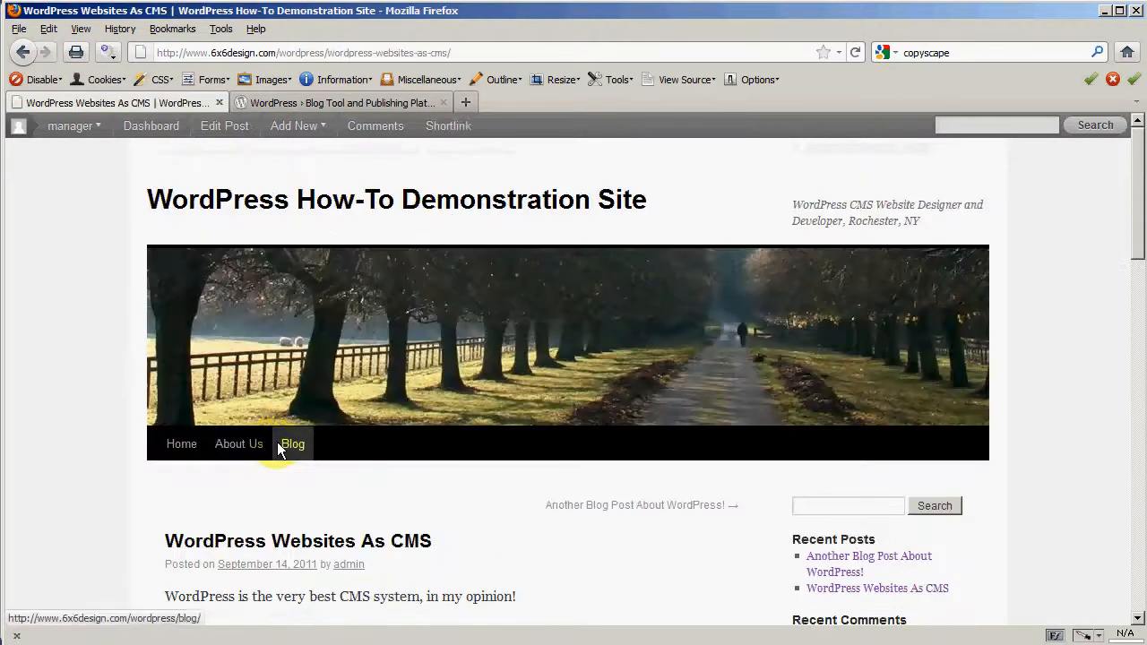
# Examine the web address, full text and comment section of the "WordPress Websites As CMS" post.
pyautogui.click(457, 53)
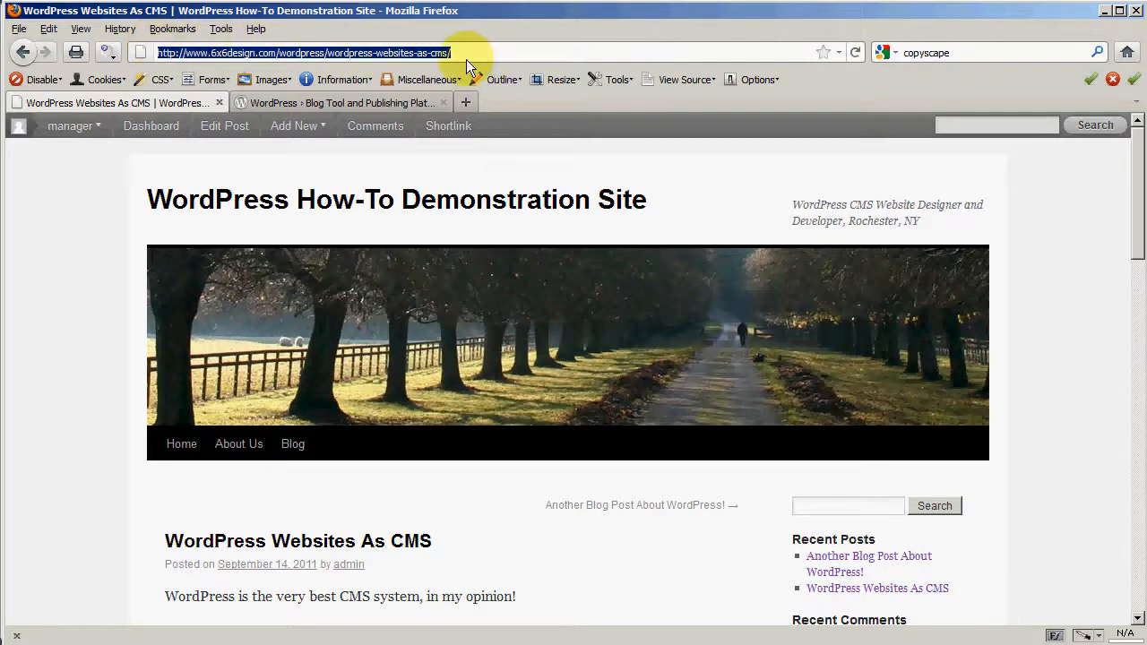
pyautogui.click(73, 446)
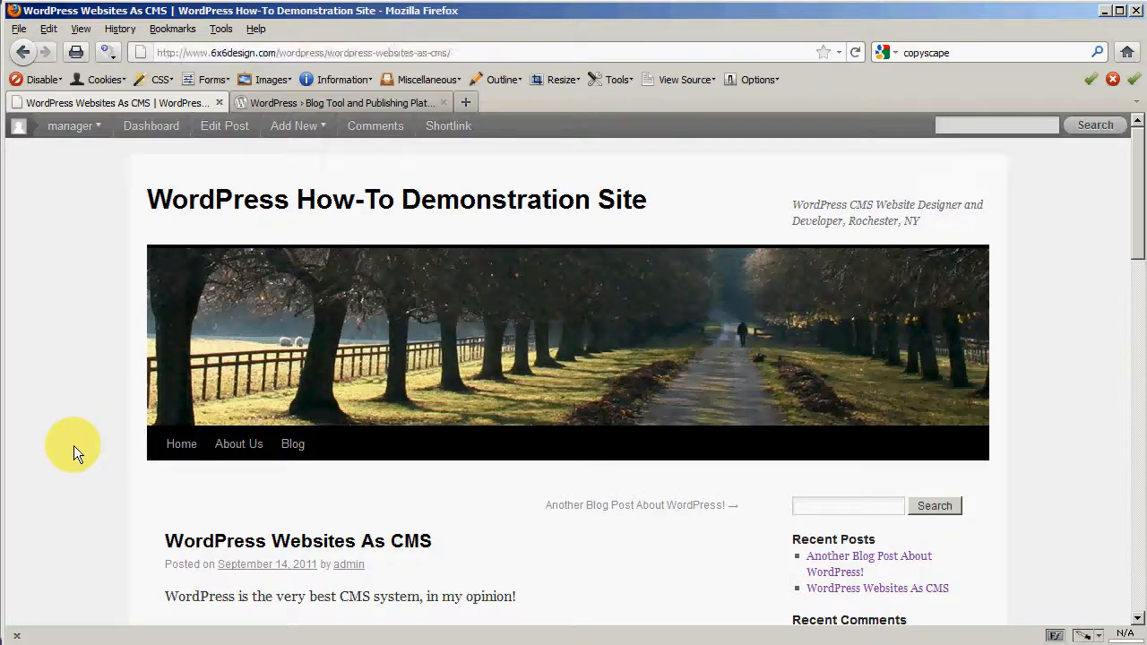
pyautogui.scroll(-4, 74, 445)
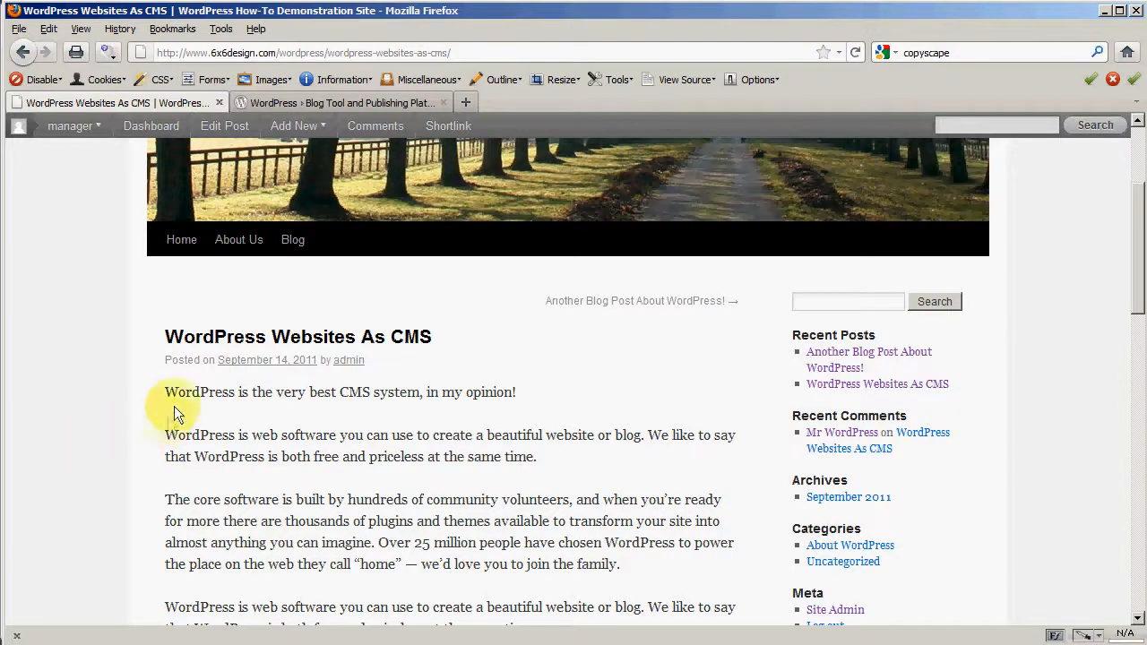
pyautogui.scroll(-4, 307, 432)
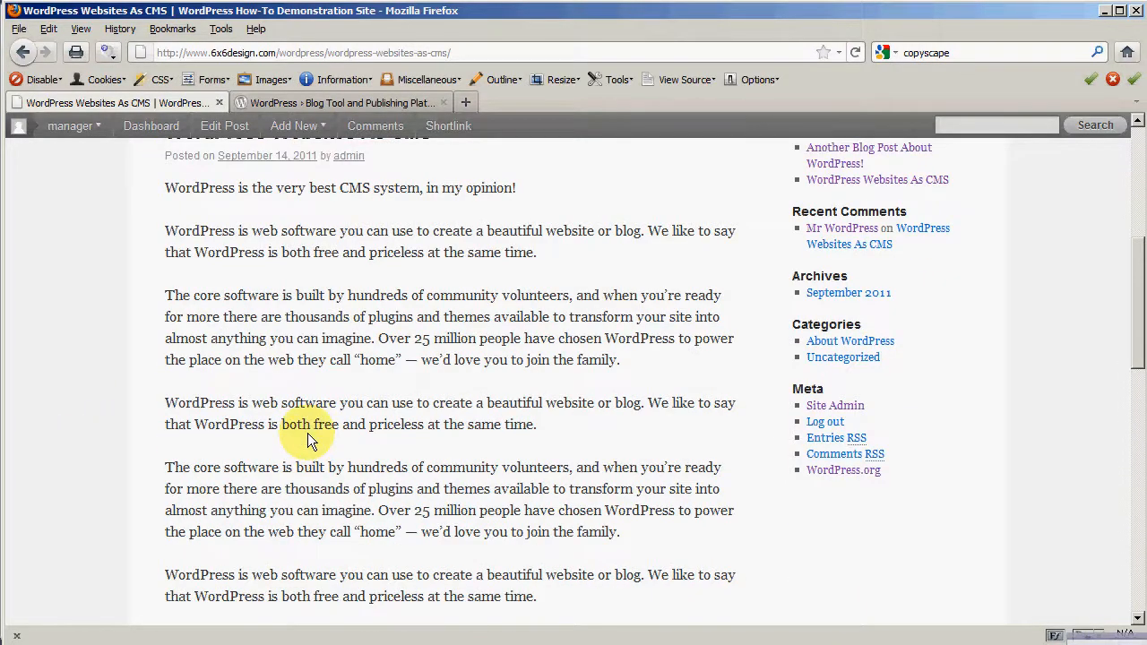
pyautogui.scroll(-4, 307, 433)
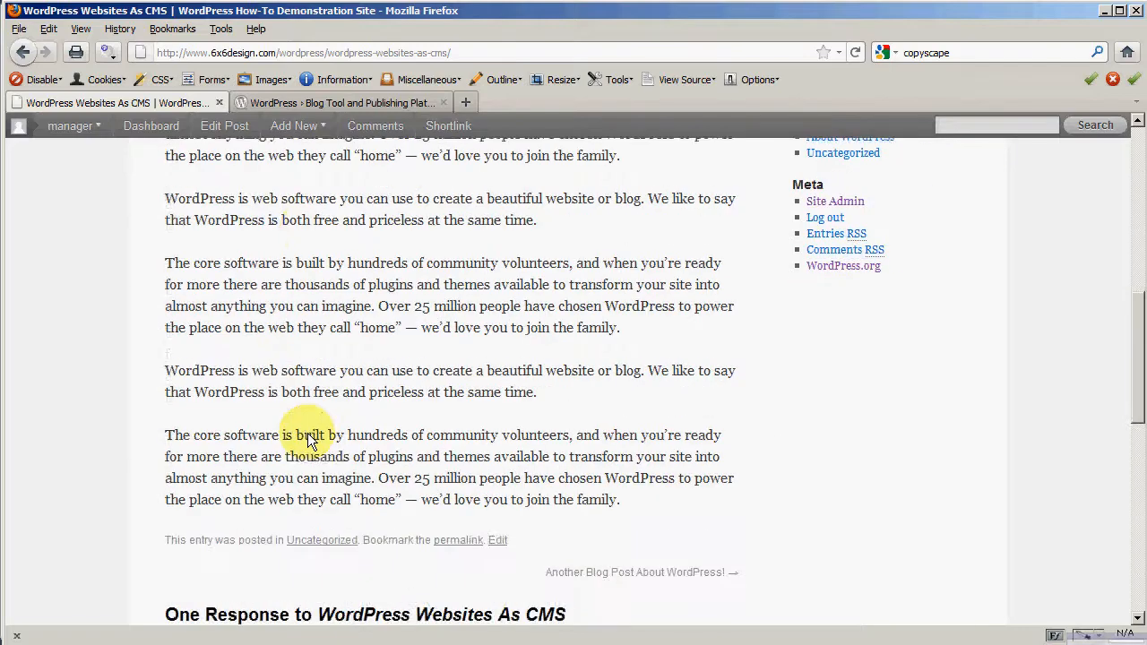
pyautogui.scroll(-4, 306, 418)
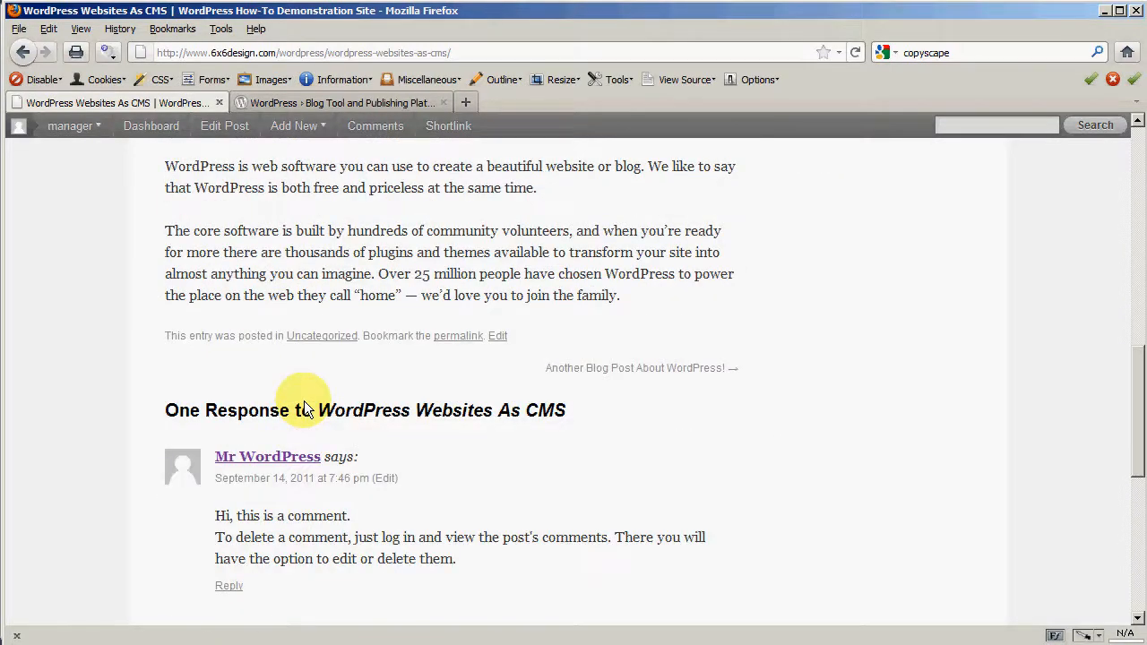
pyautogui.scroll(10, 303, 401)
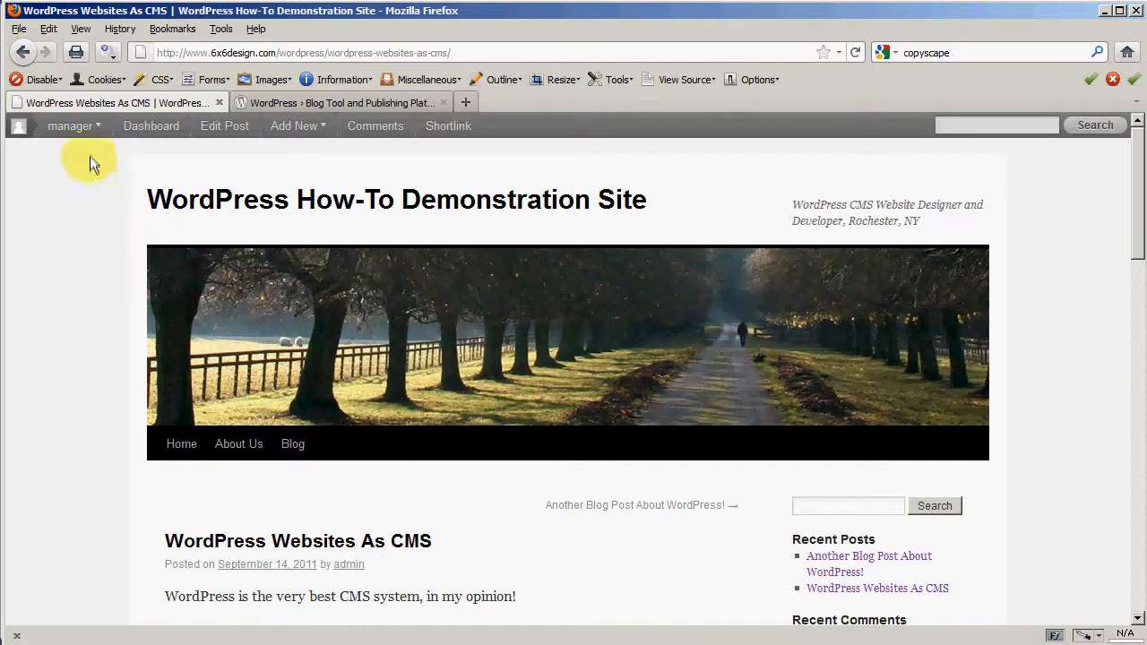
# Log out of the manager account and go back to the WordPress How-To Demonstration Site.
pyautogui.moveTo(93, 131)
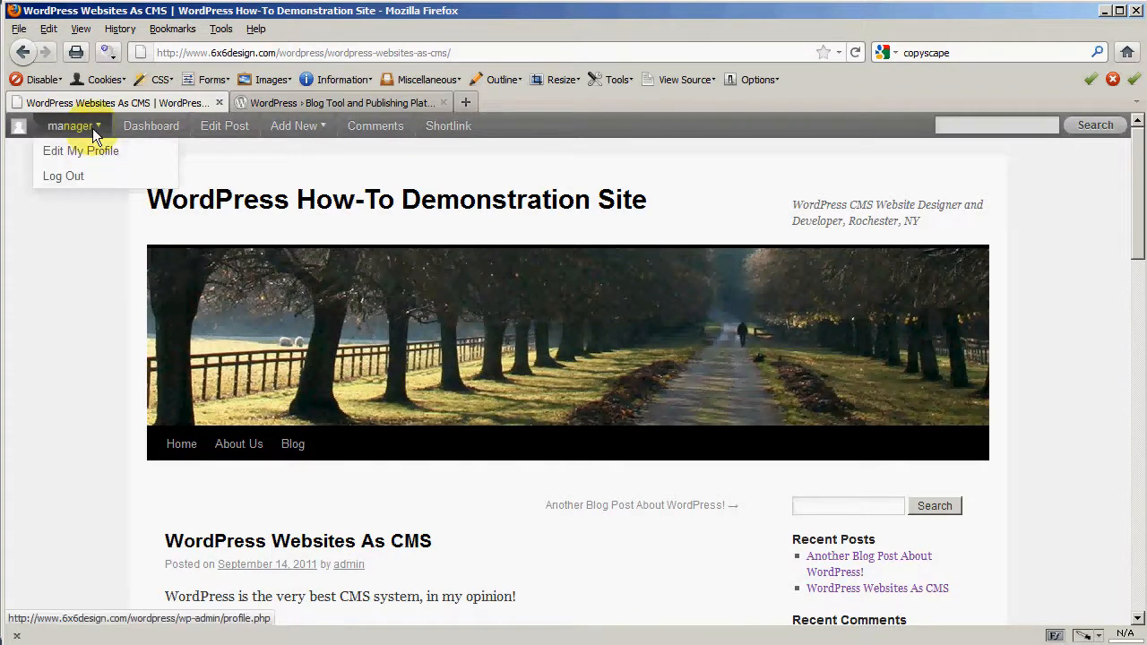
pyautogui.click(68, 176)
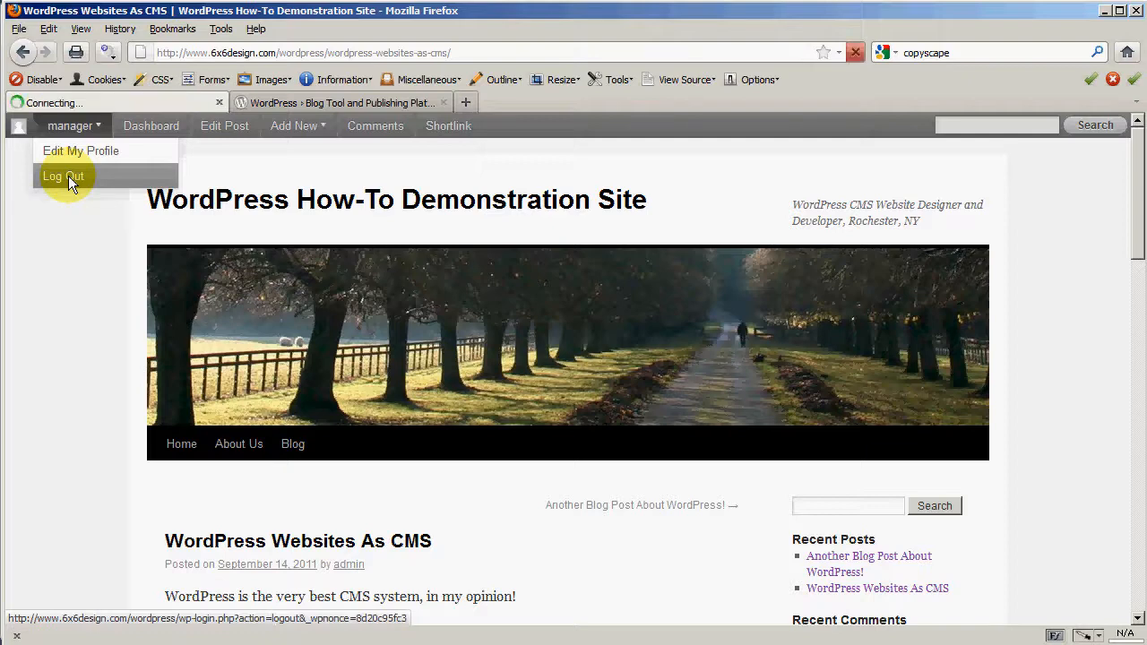
pyautogui.scroll(-1, 246, 368)
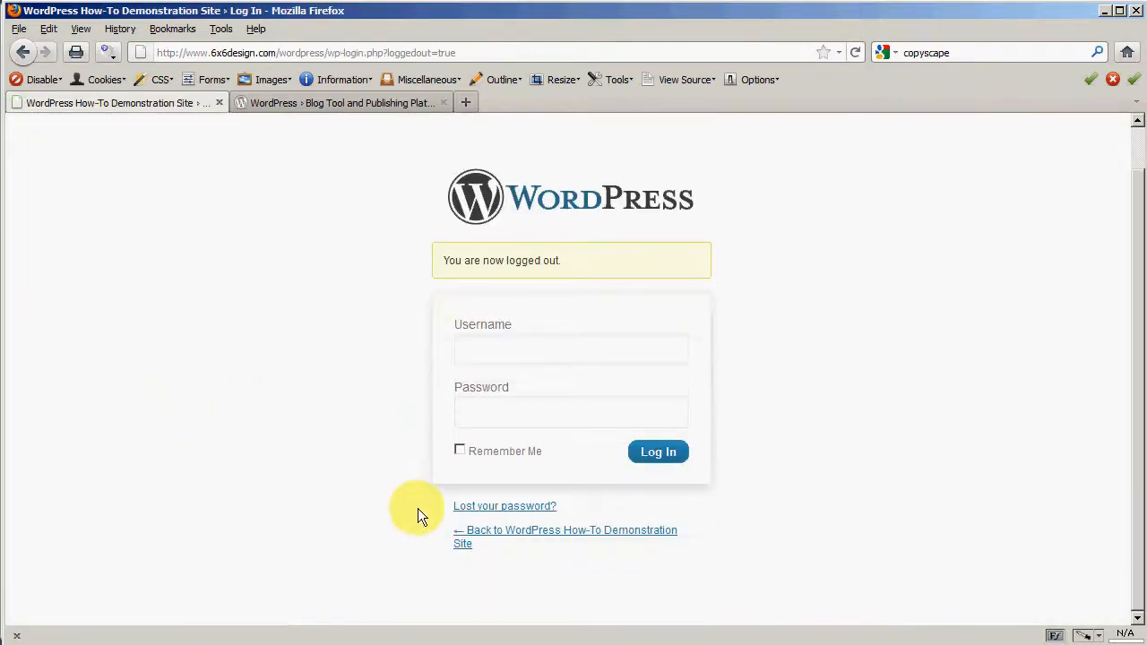
pyautogui.click(518, 534)
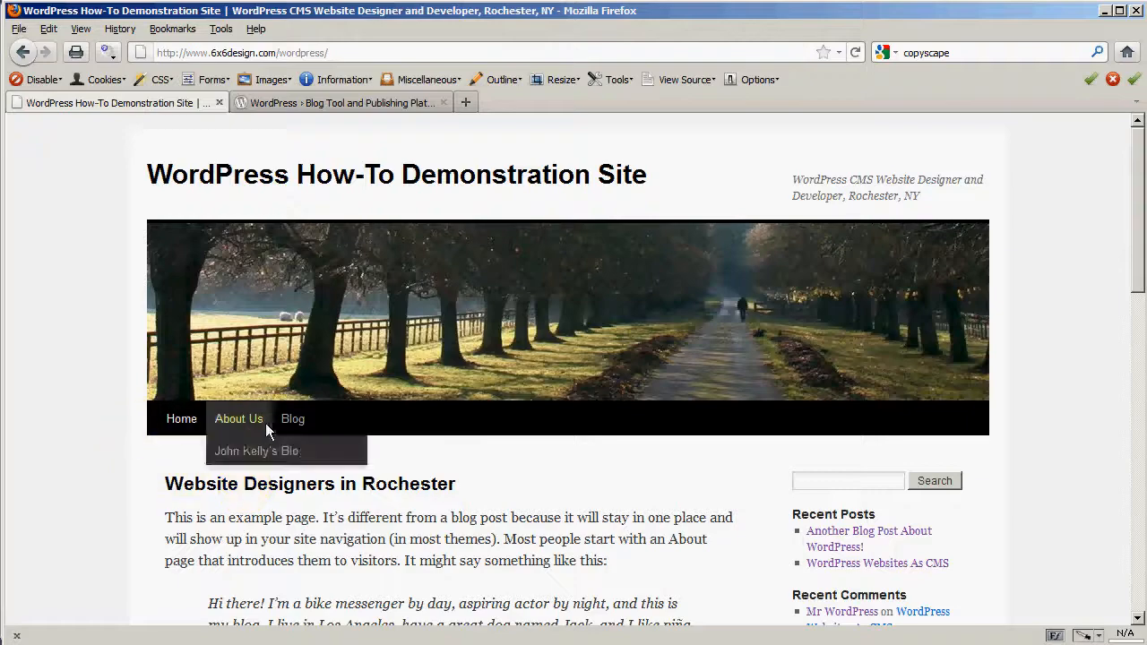
# Open the post "WordPress Websites As CMS" from the Blog page as a logged-out visitor.
pyautogui.click(294, 423)
pyautogui.scroll(-5, 99, 444)
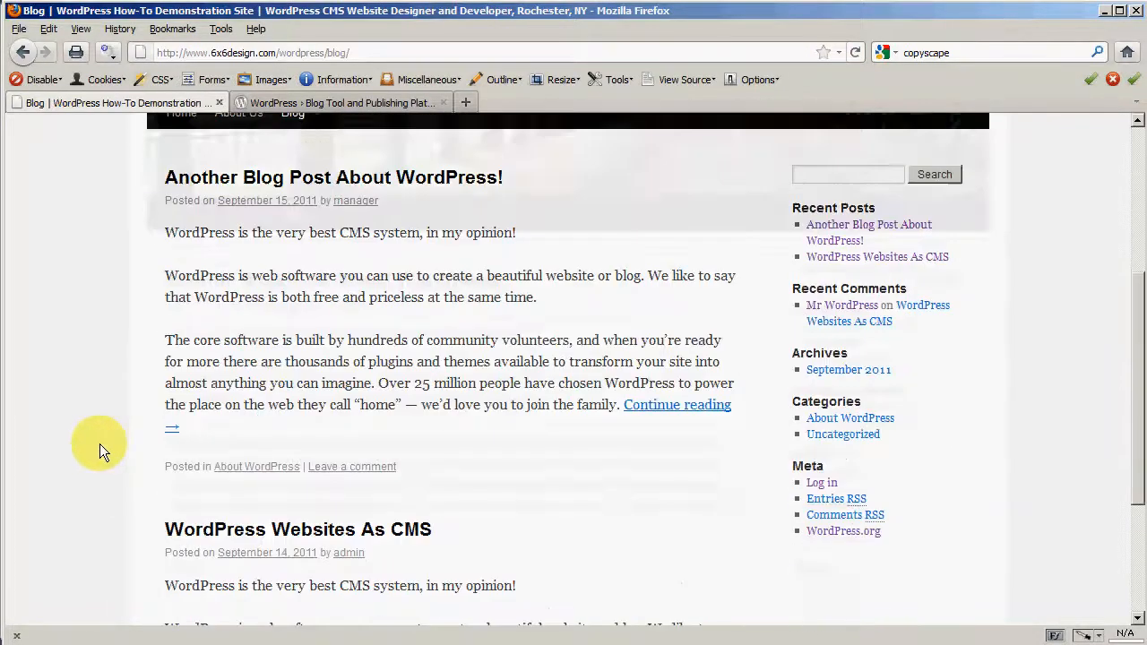
pyautogui.scroll(-4, 99, 443)
pyautogui.scroll(3, 99, 444)
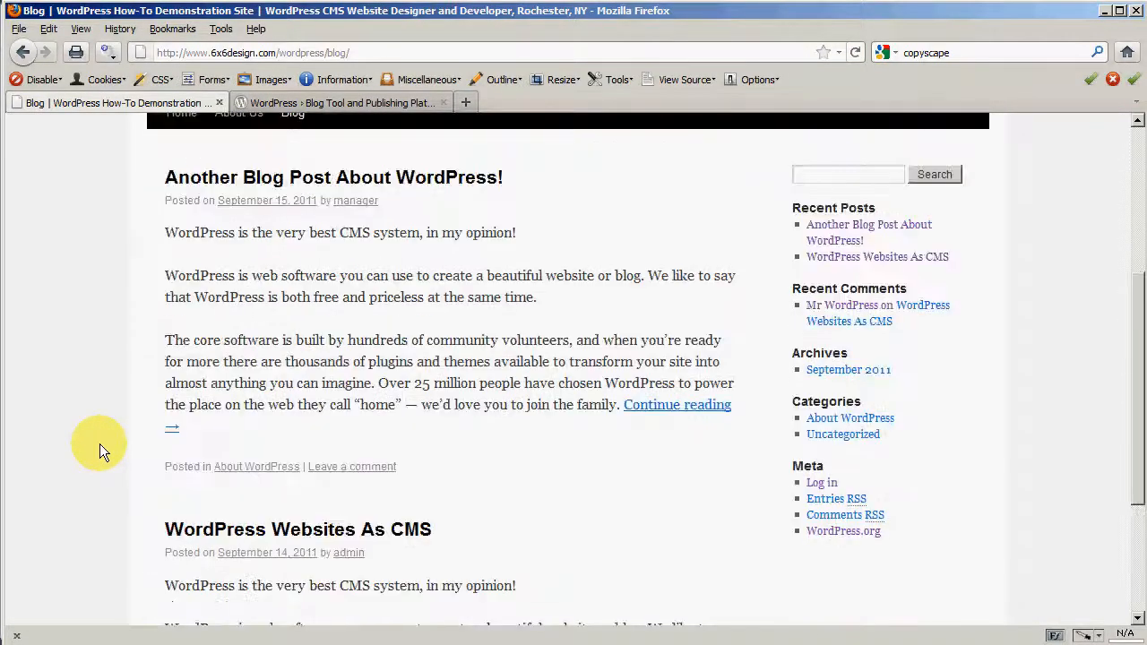
pyautogui.scroll(-3, 134, 446)
pyautogui.click(279, 328)
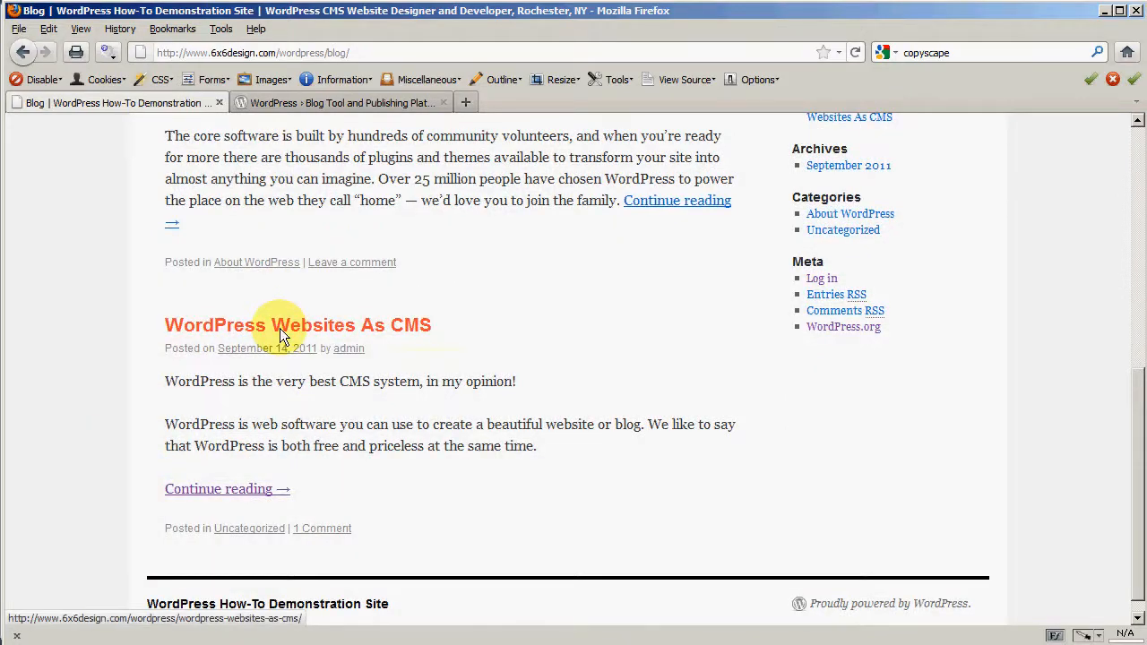
# Enter the commenter's name and email address in the Leave a Reply form of the "WordPress Websites As CMS" post.
pyautogui.scroll(-7, 89, 437)
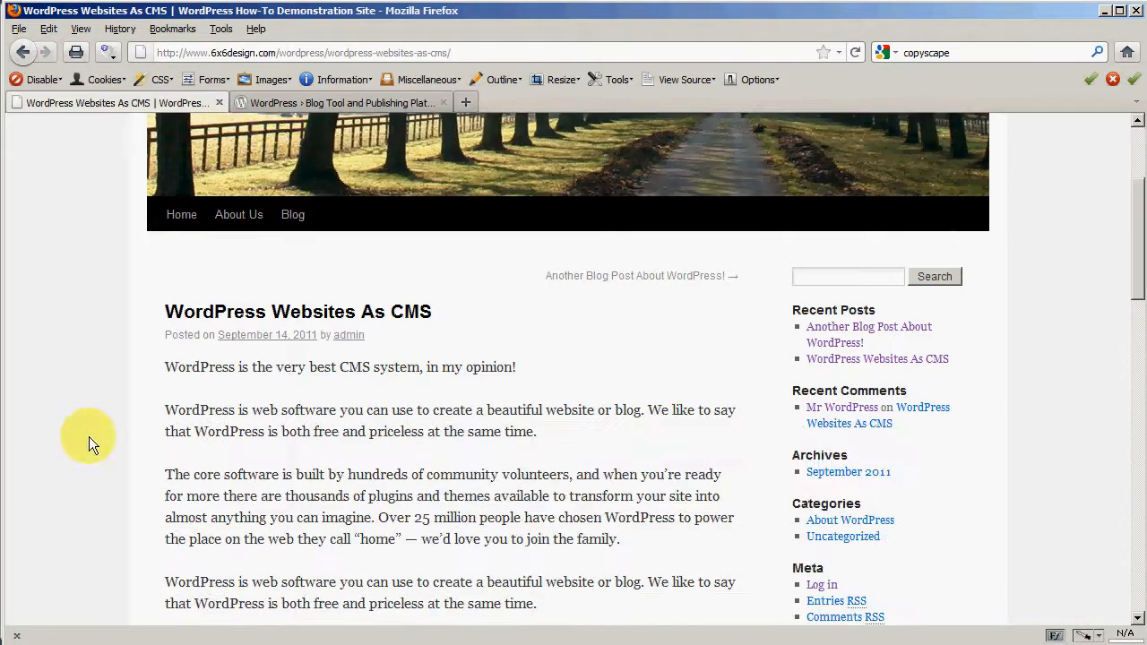
pyautogui.scroll(-3, 255, 437)
pyautogui.scroll(-5, 251, 433)
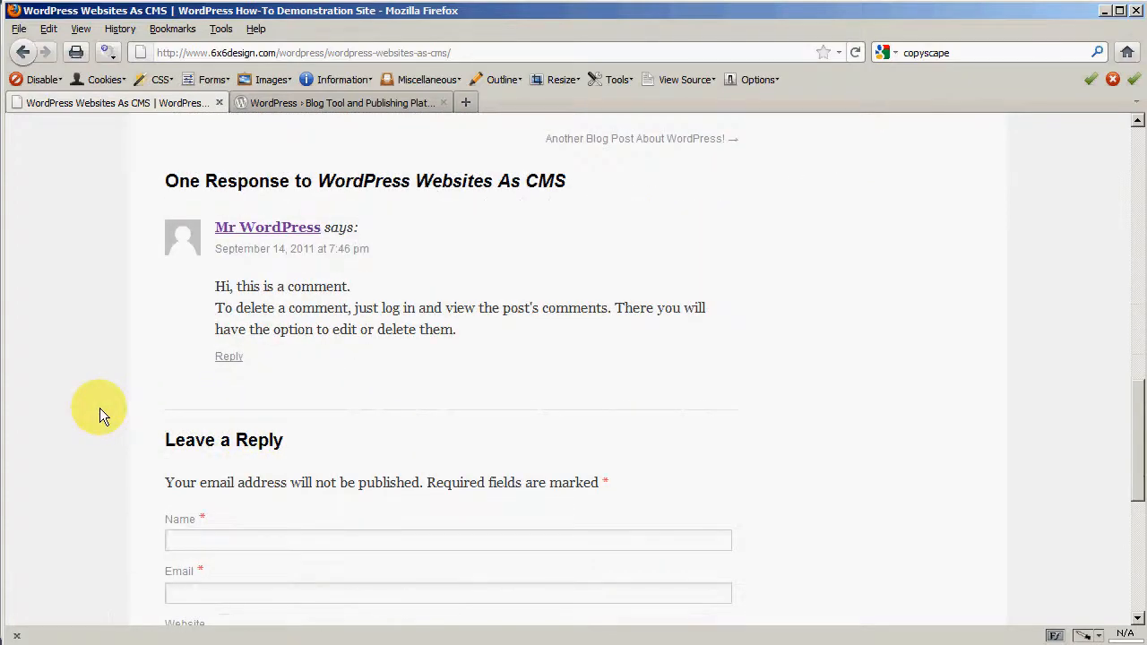
pyautogui.scroll(-4, 99, 408)
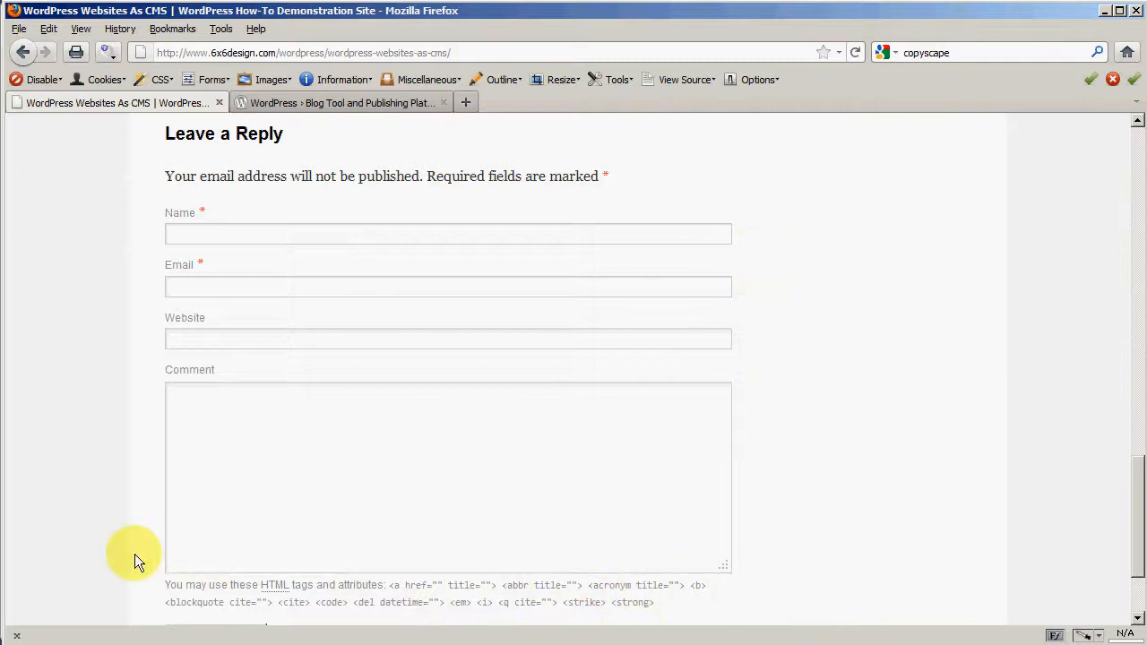
pyautogui.click(239, 235)
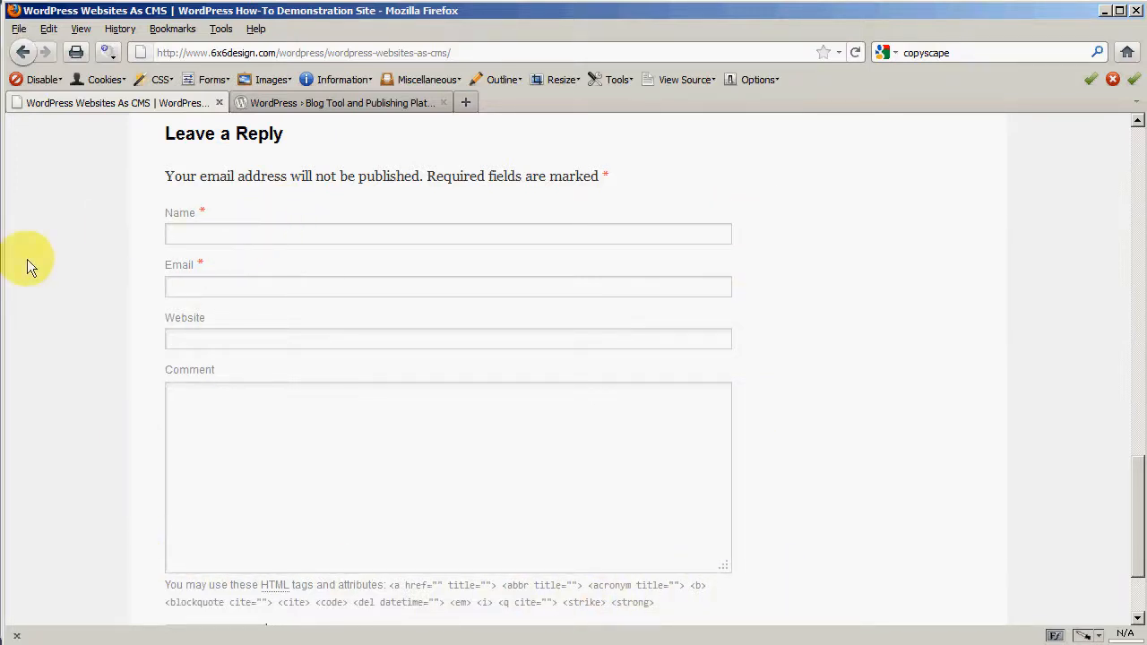
pyautogui.write('Jim K')
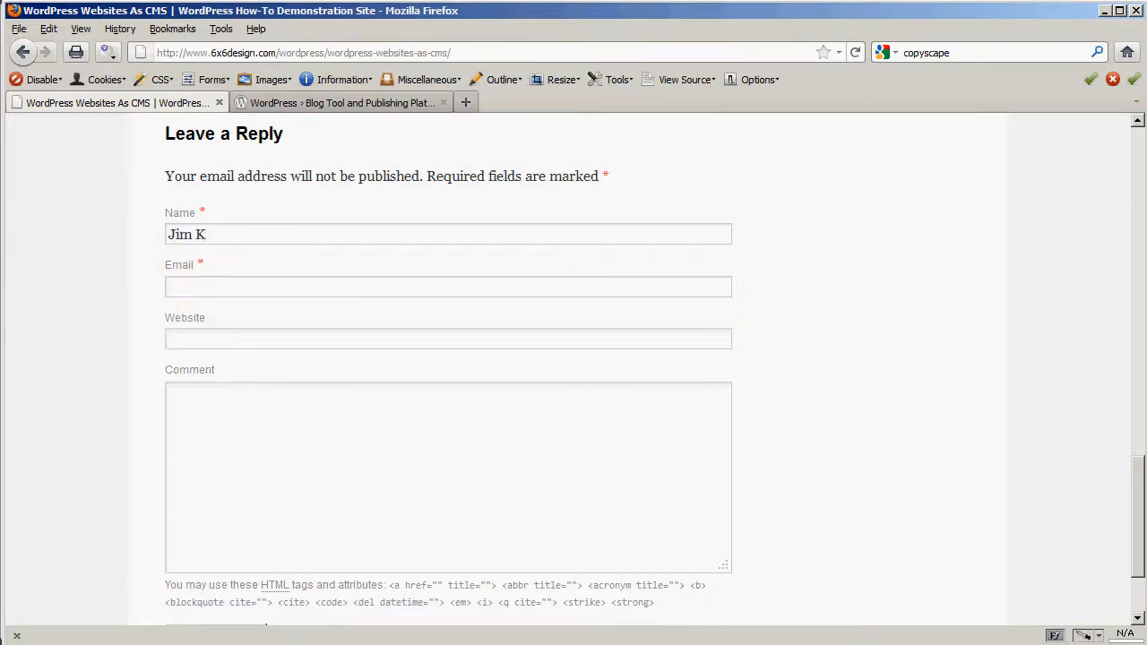
pyautogui.write('info')
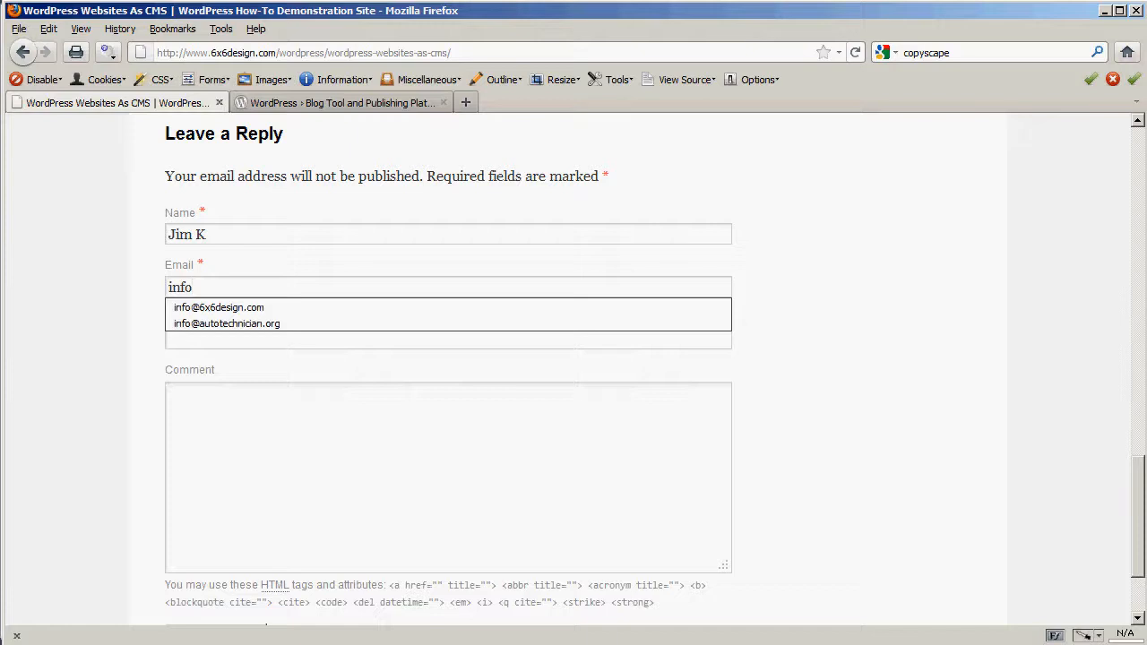
pyautogui.click(234, 312)
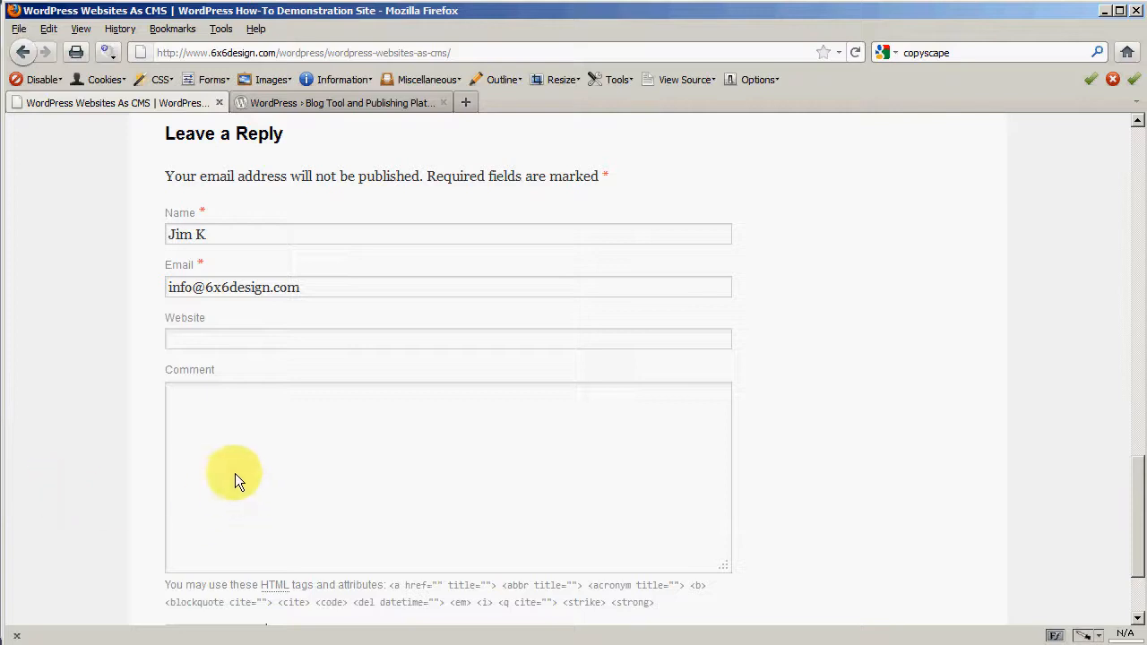
# Leave the website blank and write "Hey! Love this stuff." as the comment text.
pyautogui.click(181, 344)
pyautogui.doubleClick(172, 340)
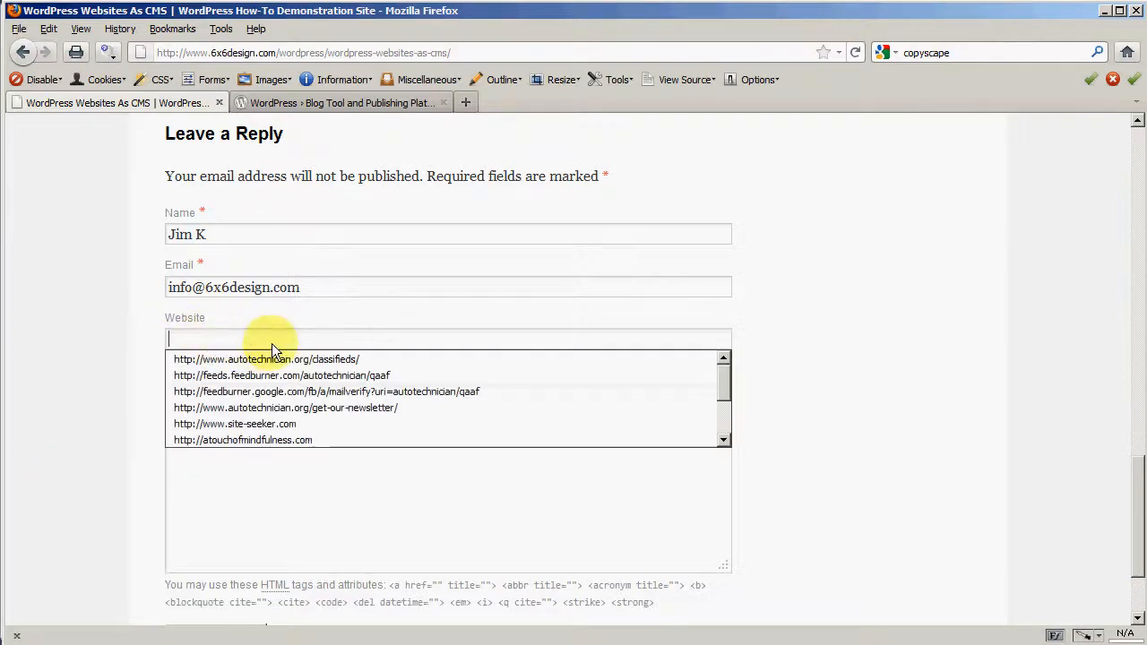
pyautogui.click(182, 338)
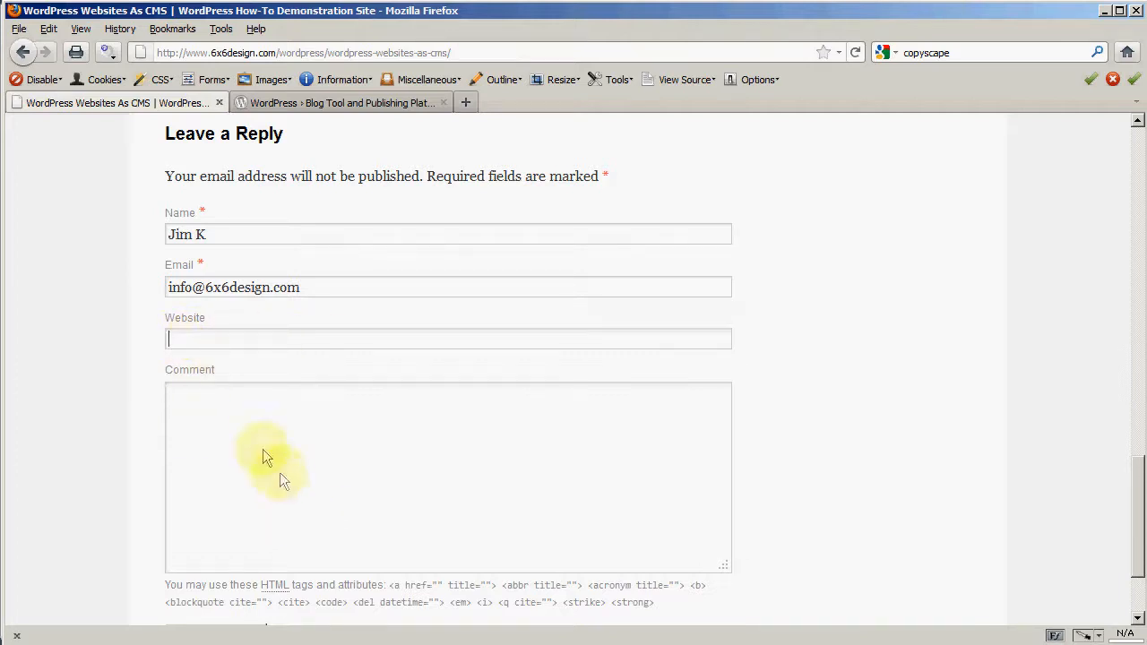
pyautogui.click(175, 402)
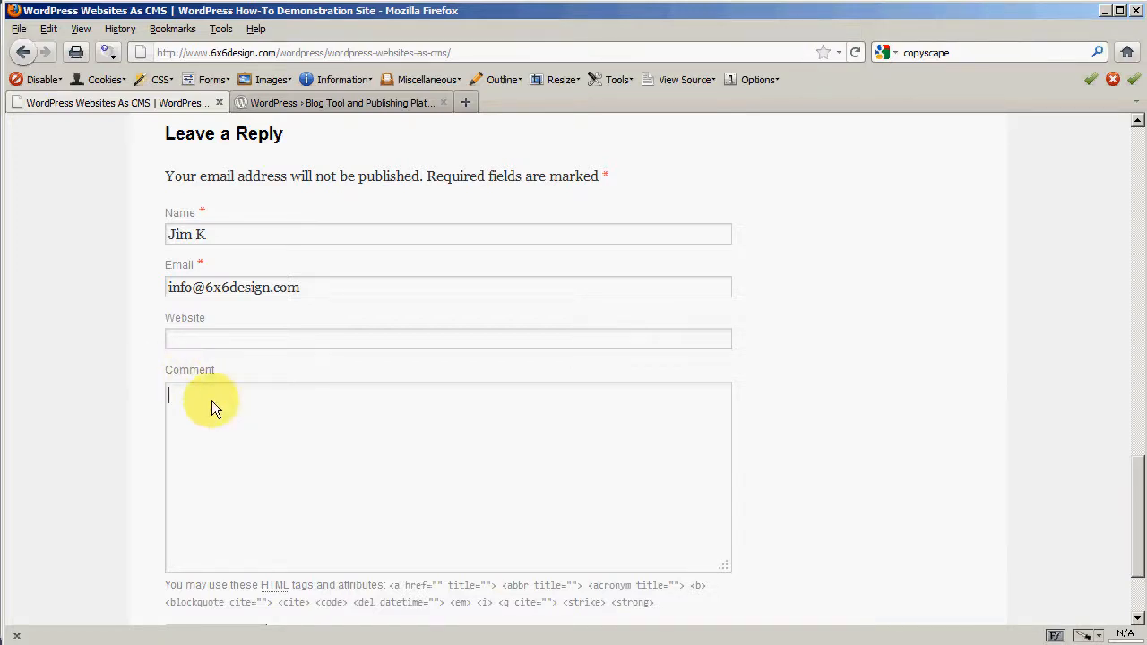
pyautogui.write('Hey! Love this stuff.')
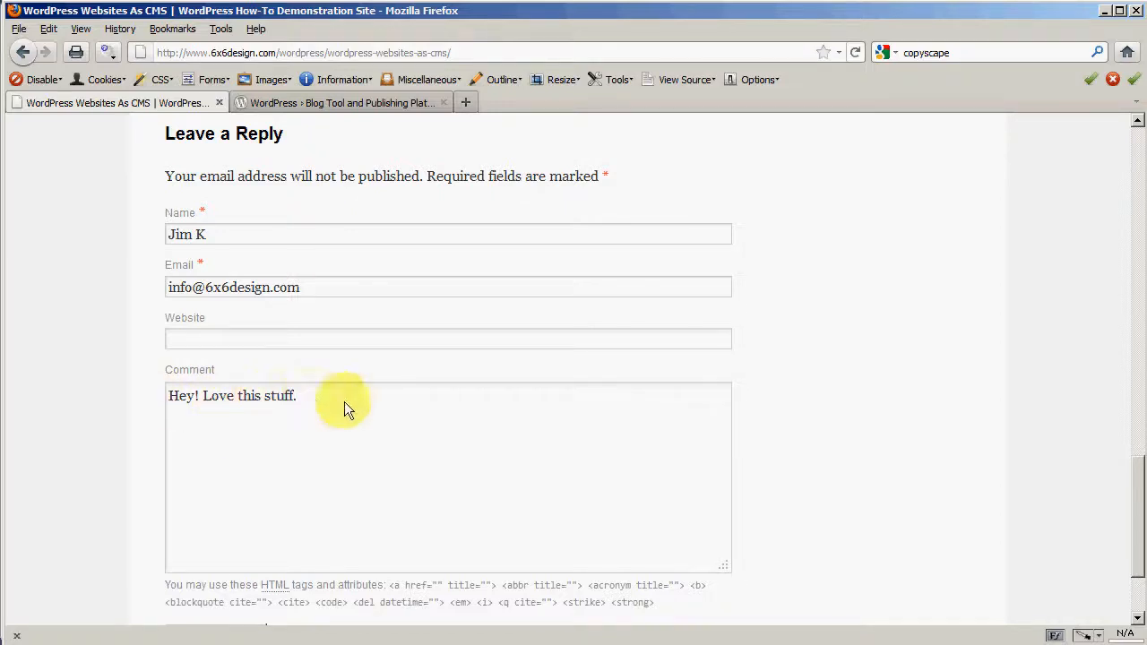
# Review the existing comment above the reply form and post the new comment.
pyautogui.scroll(2, 371, 443)
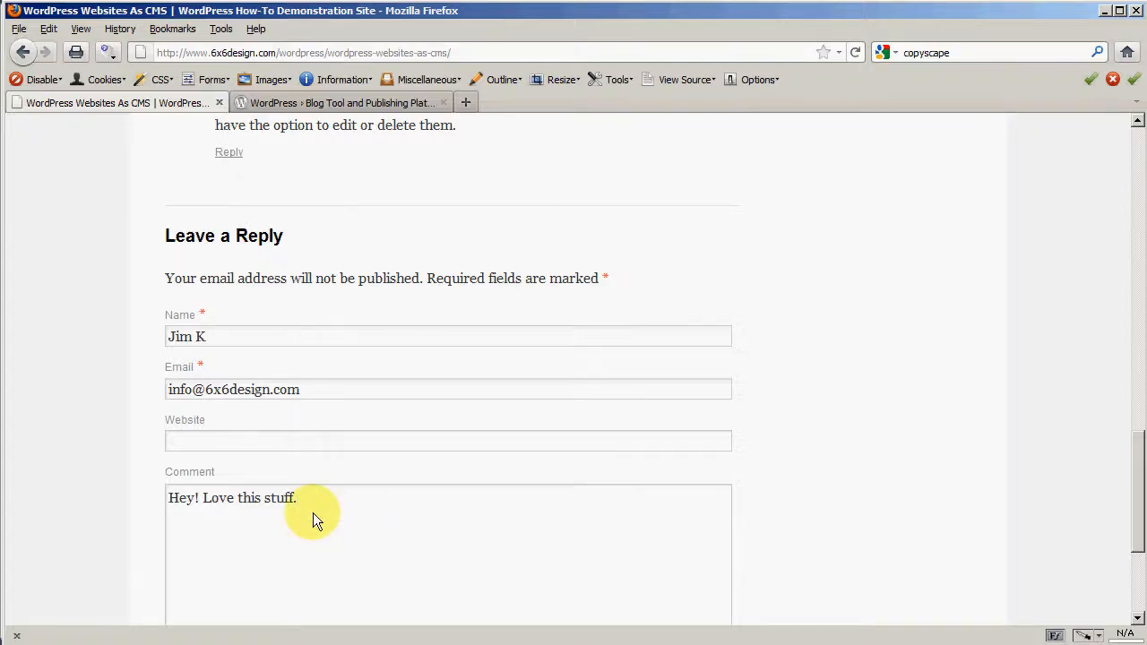
pyautogui.scroll(4, 312, 513)
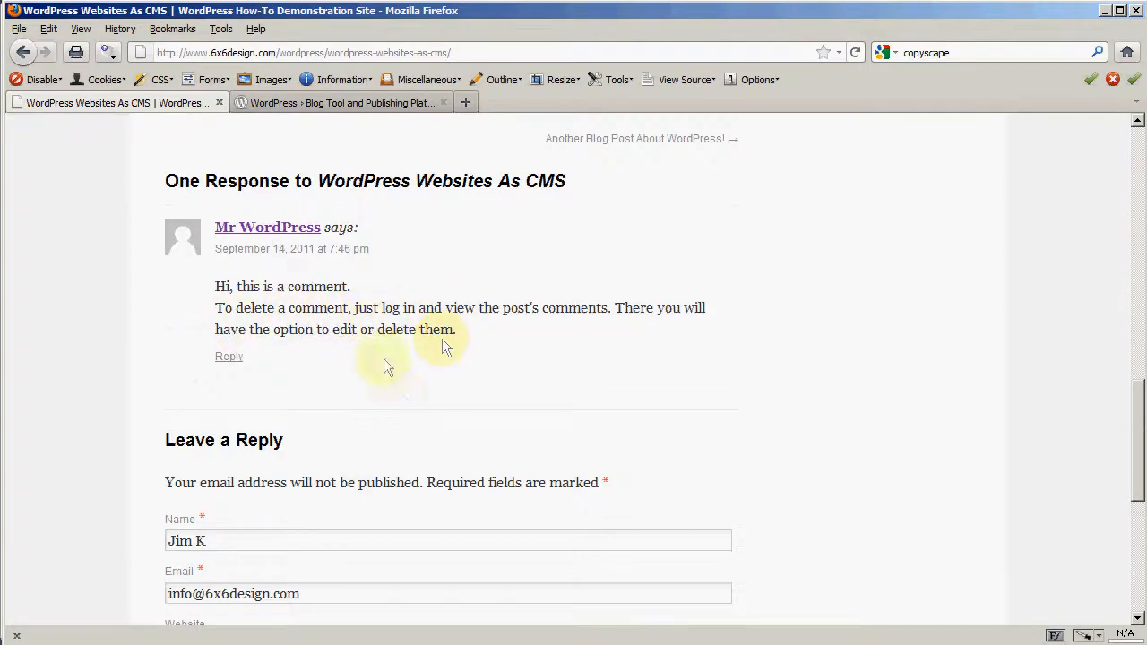
pyautogui.scroll(-6, 413, 464)
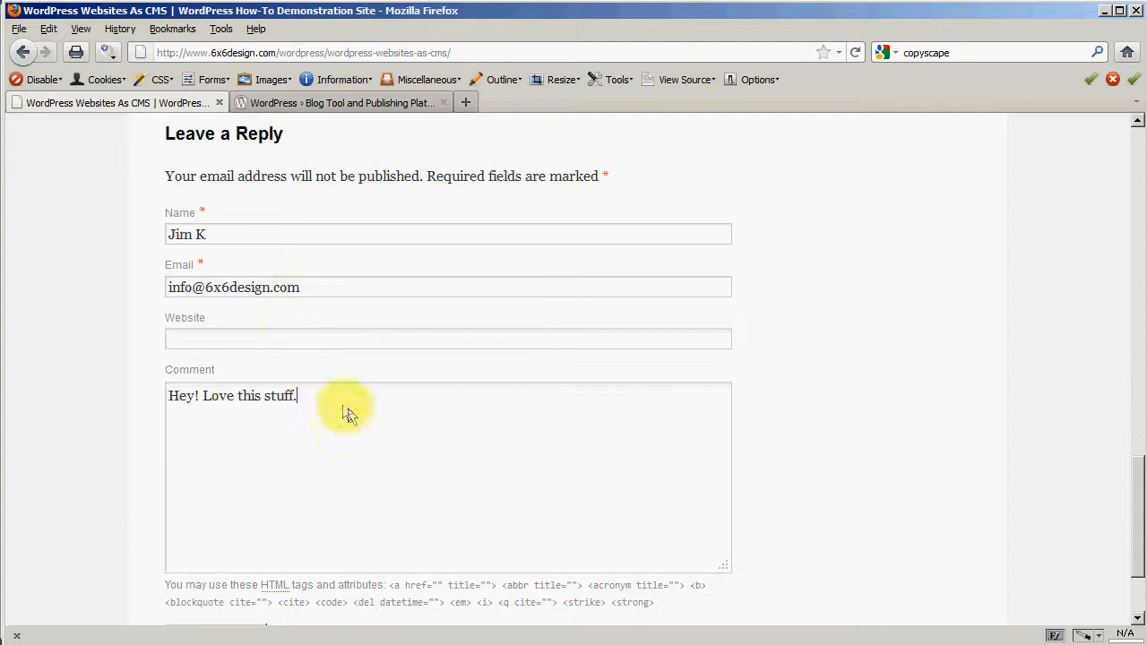
pyautogui.scroll(-3, 314, 408)
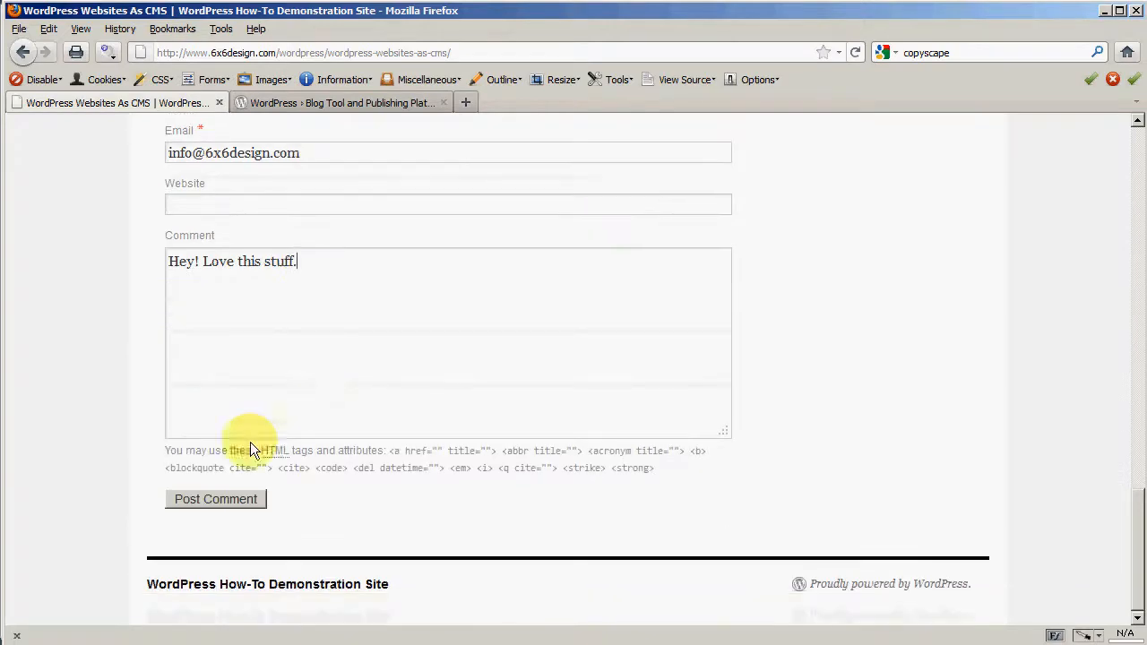
pyautogui.click(219, 498)
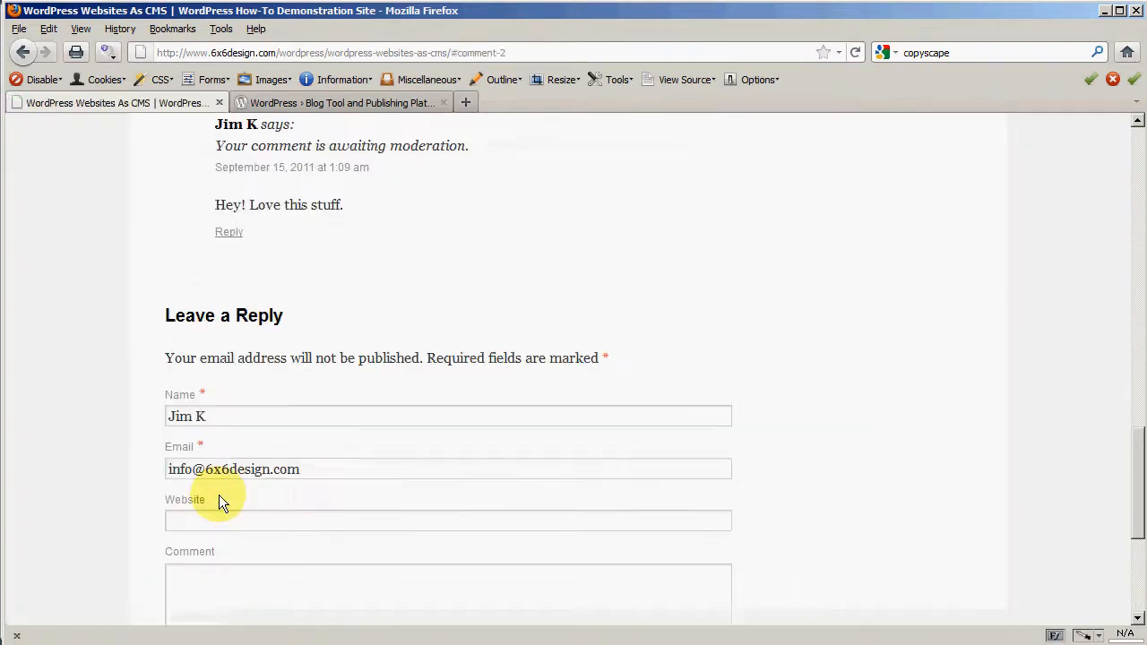
pyautogui.scroll(2, 219, 495)
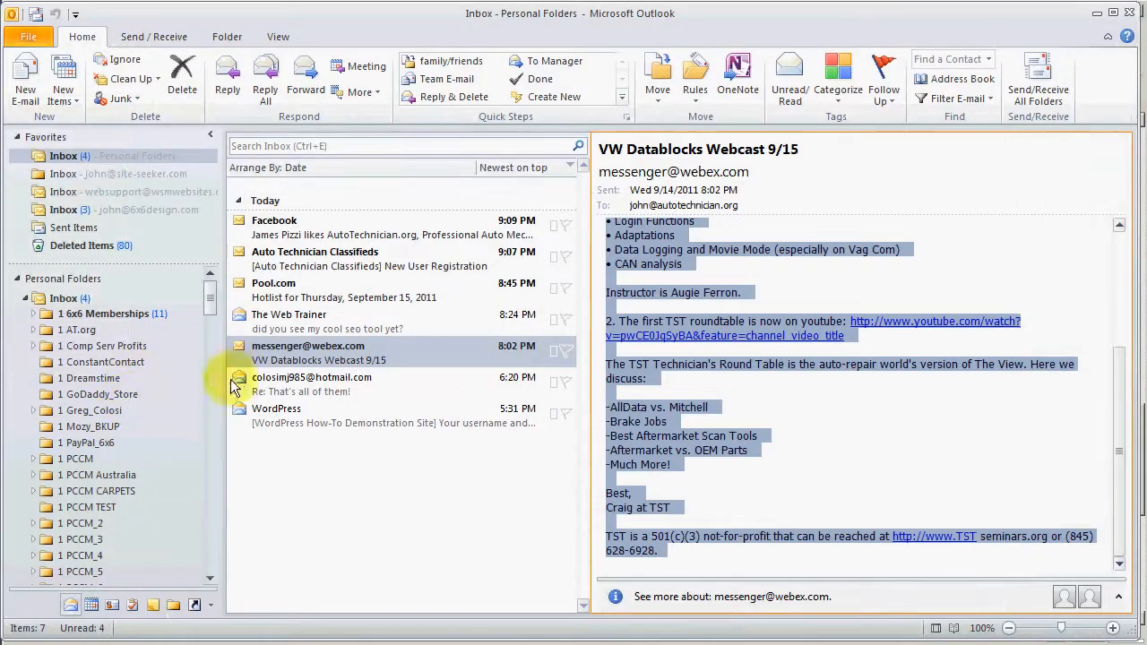
# Switch to Outlook, receive new mail for all folders, and read the WordPress message "Please moderate: "WordPress Websites As CMS"" in a widened reading pane.
pyautogui.moveTo(223, 382); pyautogui.dragTo(9, 383)
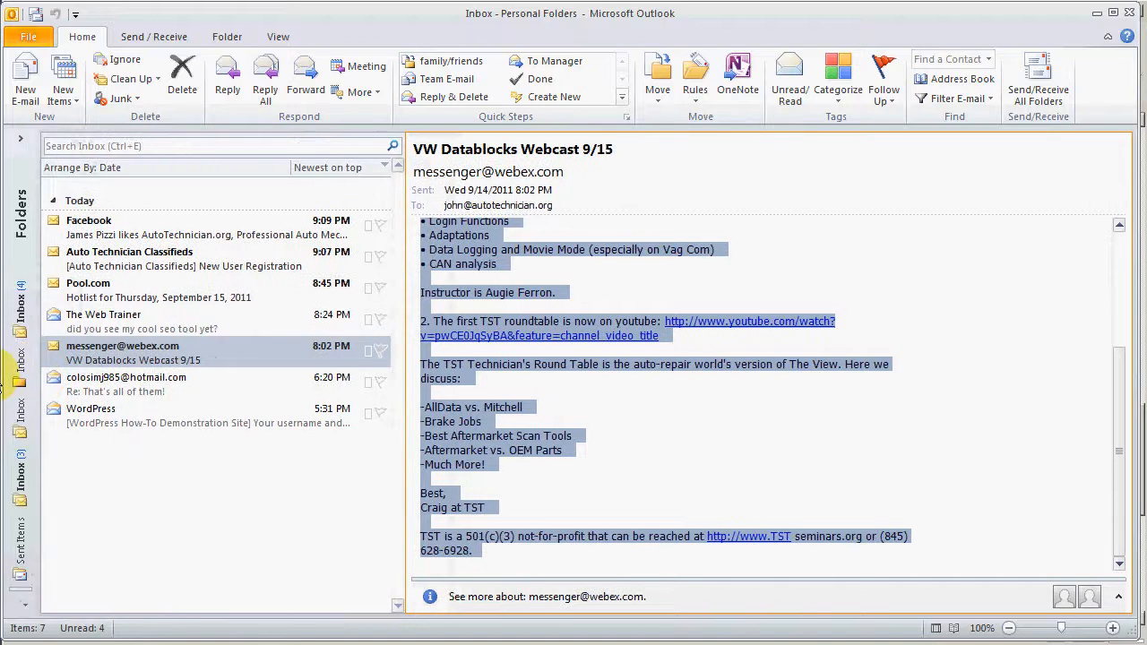
pyautogui.click(1037, 81)
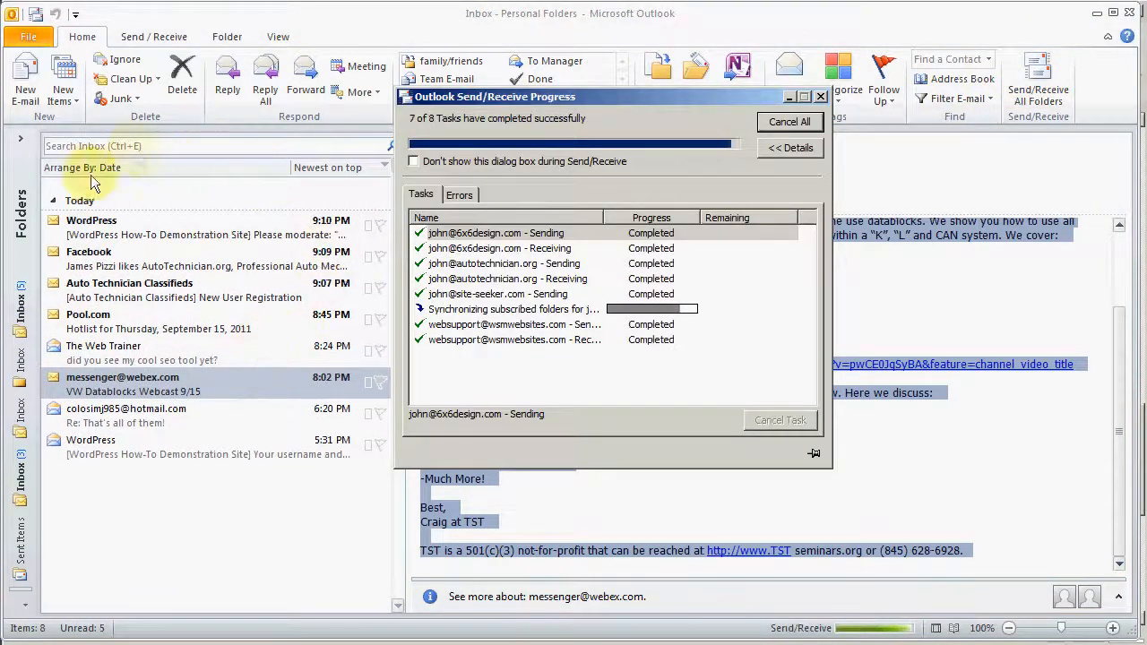
pyautogui.click(126, 234)
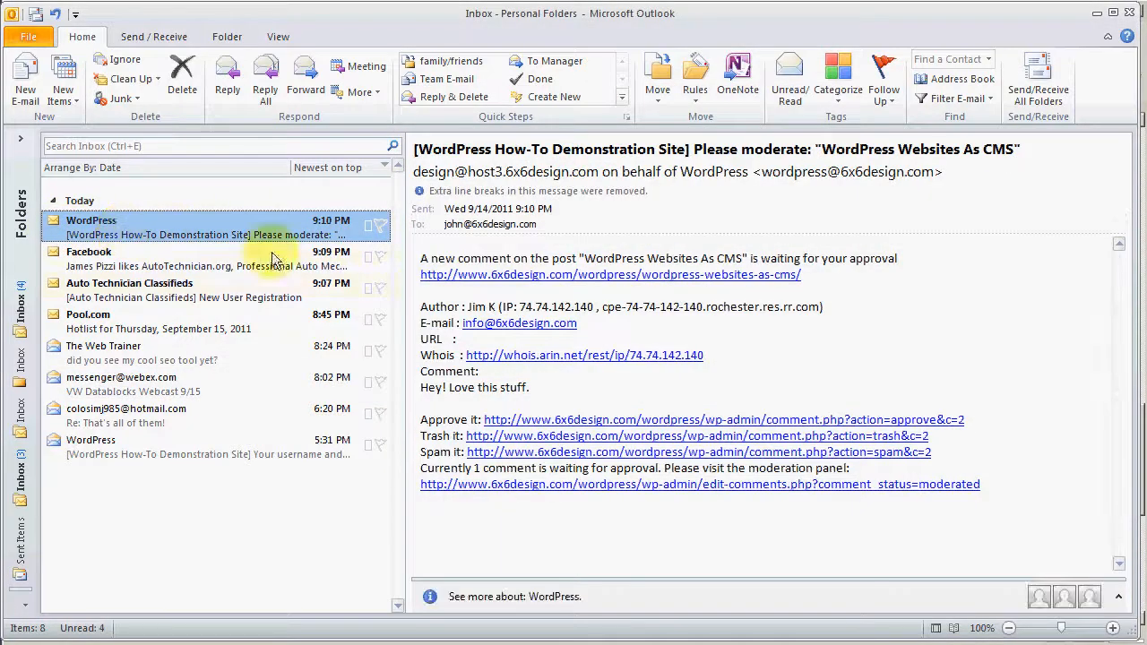
pyautogui.moveTo(404, 321); pyautogui.dragTo(34, 322)
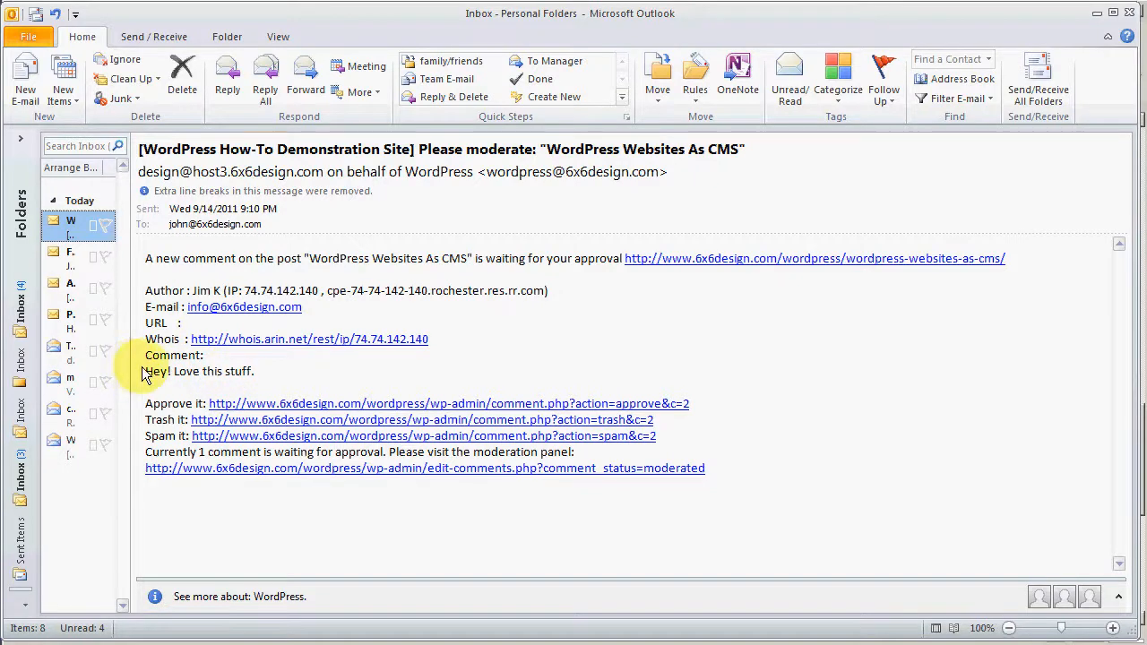
pyautogui.moveTo(143, 371); pyautogui.dragTo(231, 381)
pyautogui.click(205, 378)
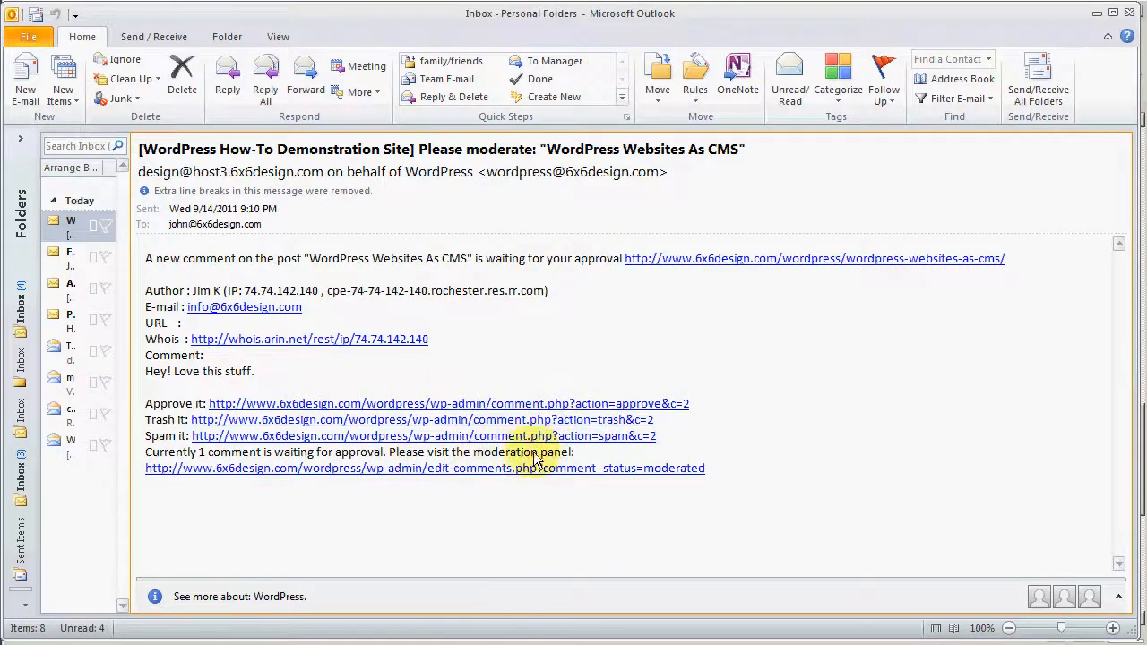
# Follow the email's moderation panel link, log in as manager, and approve the pending comment "Hey! Love this stuff.".
pyautogui.click(255, 471)
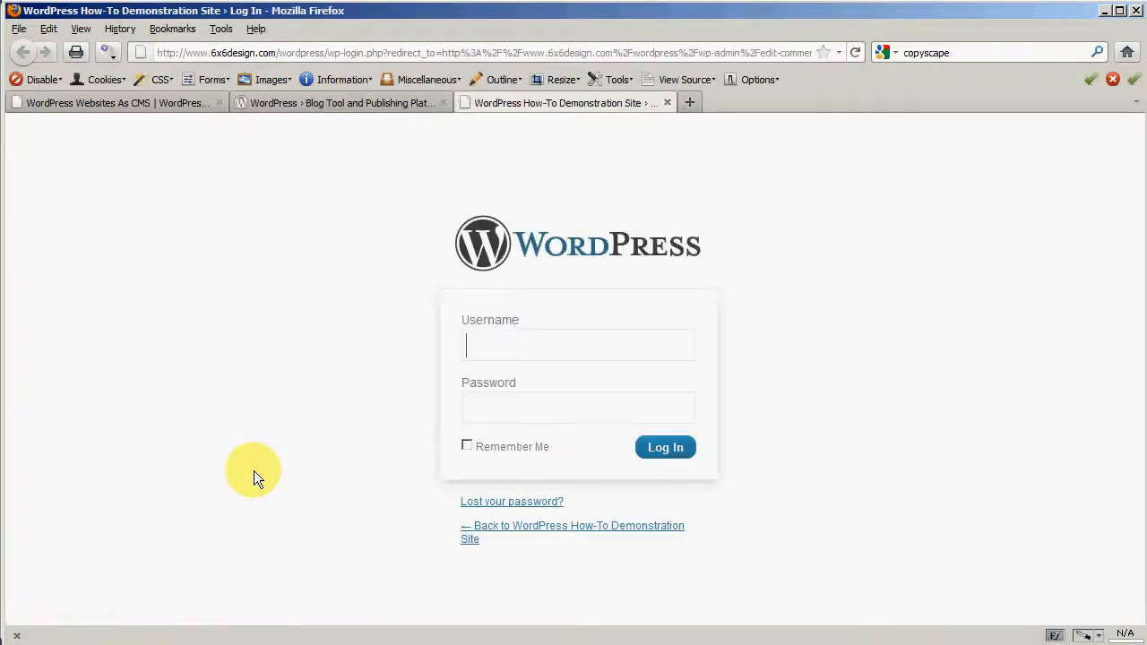
pyautogui.click(491, 352)
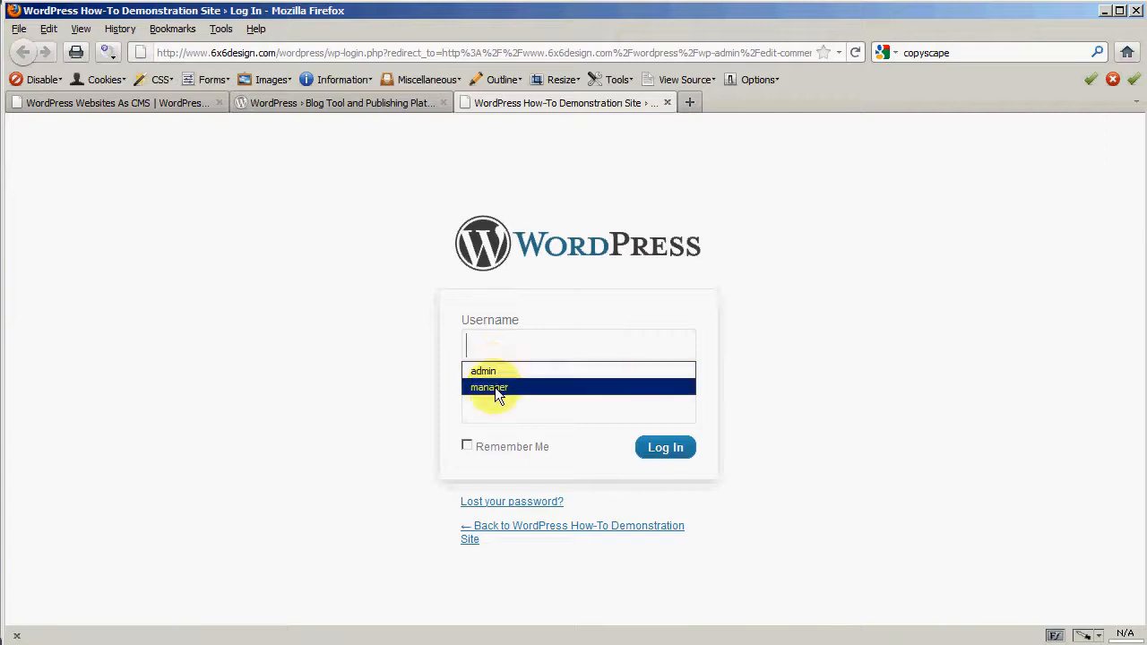
pyautogui.click(495, 387)
pyautogui.click(664, 450)
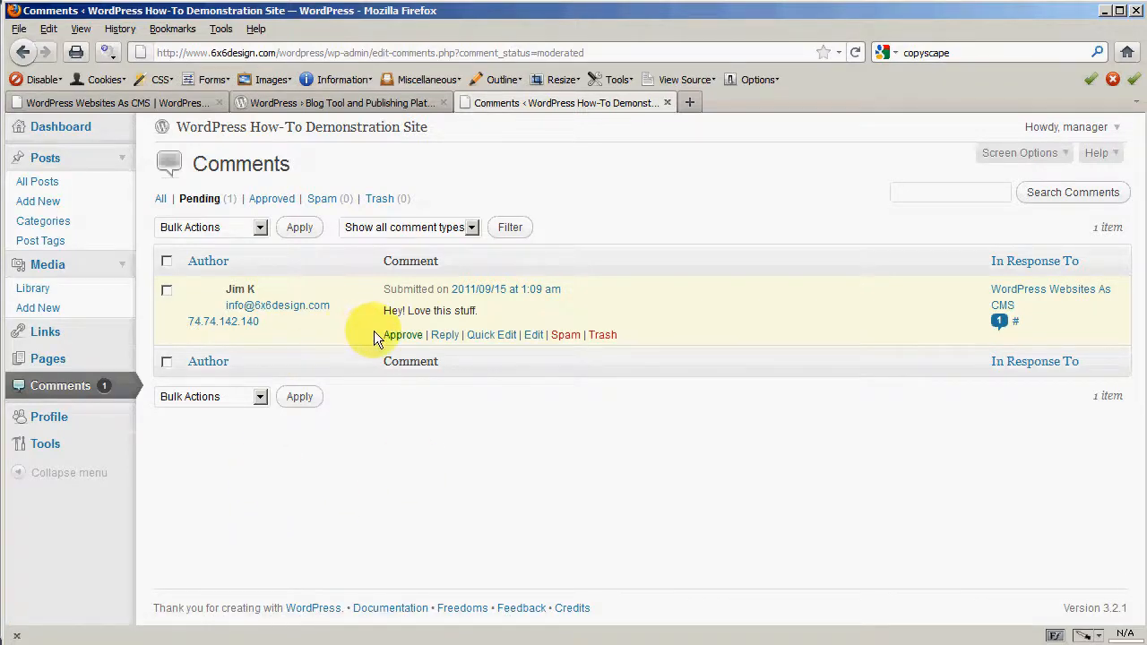
pyautogui.click(399, 336)
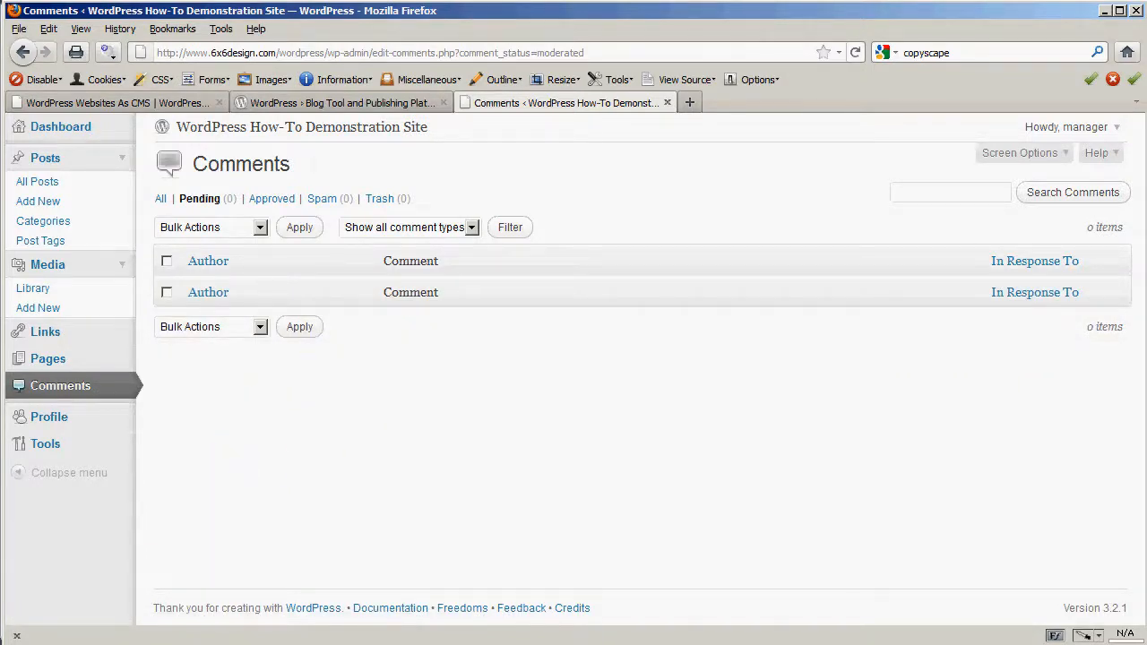
# Return to Outlook, receive new mail, read the new comment notification for "WordPress Websites As CMS", and minimize Outlook.
pyautogui.hotkey('alt', 'Tab')
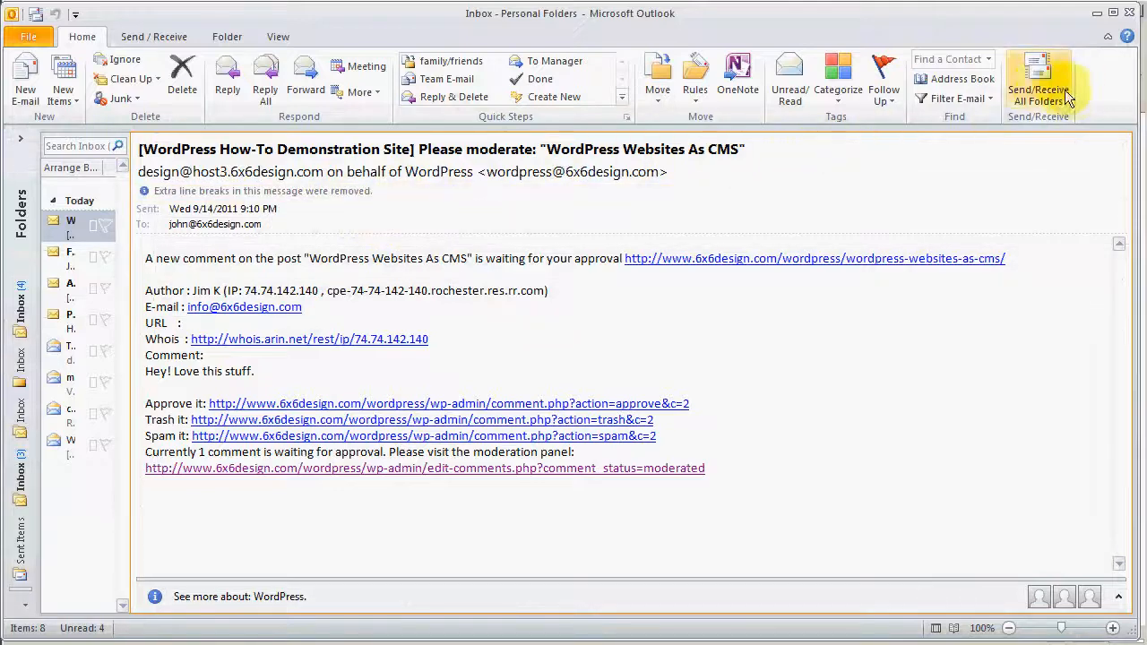
pyautogui.click(1066, 95)
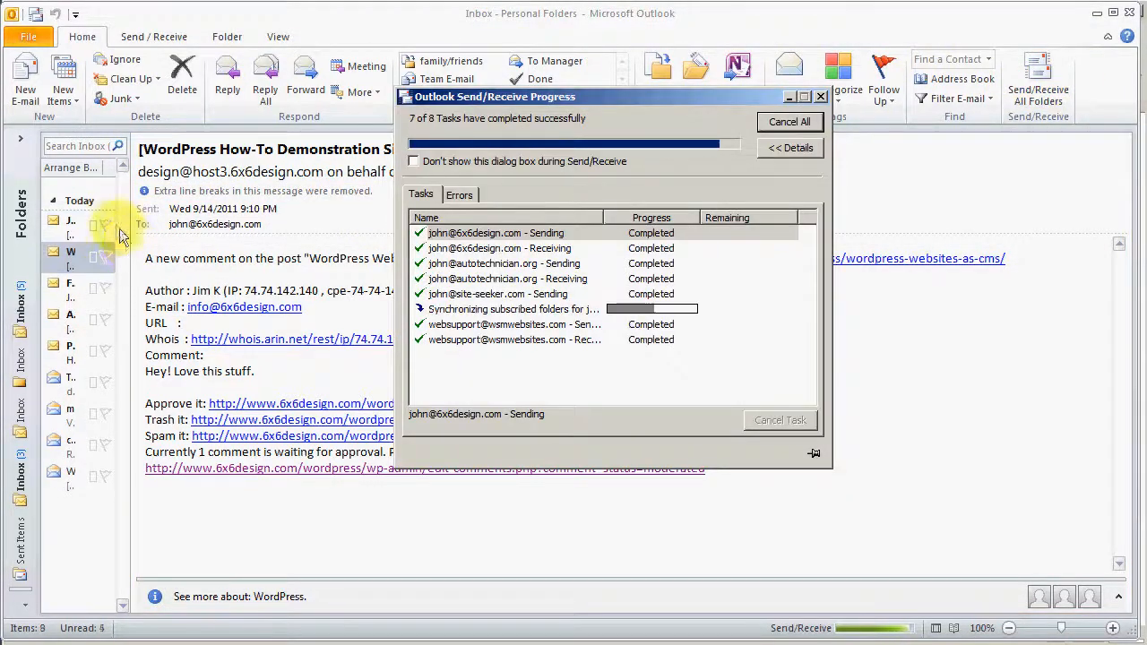
pyautogui.click(72, 226)
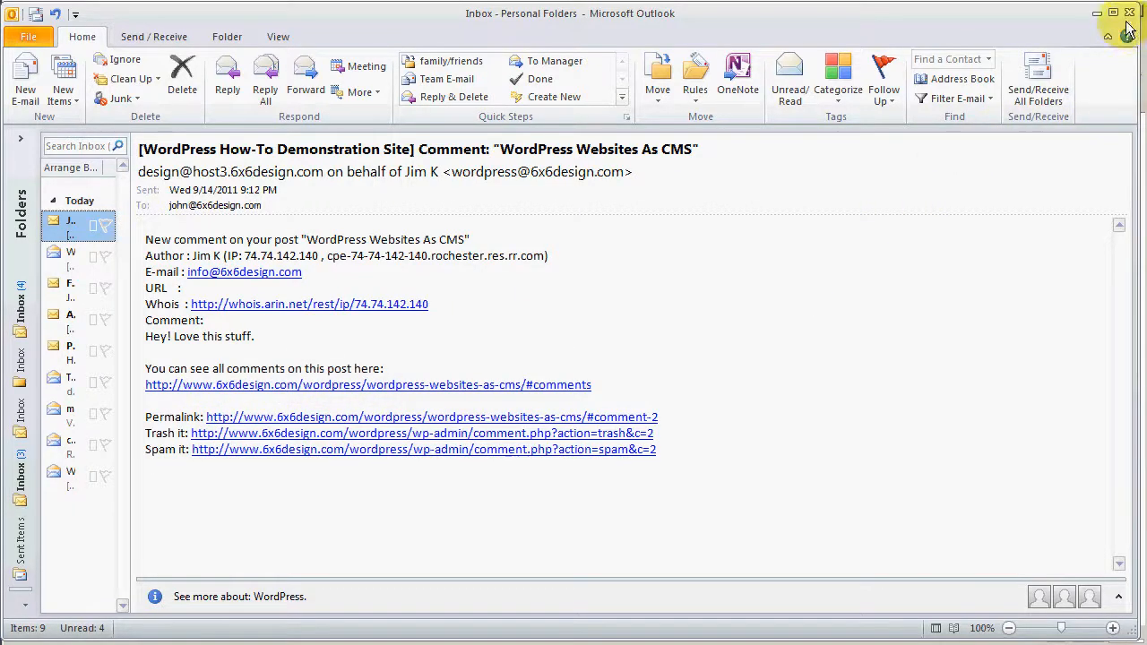
pyautogui.click(1097, 13)
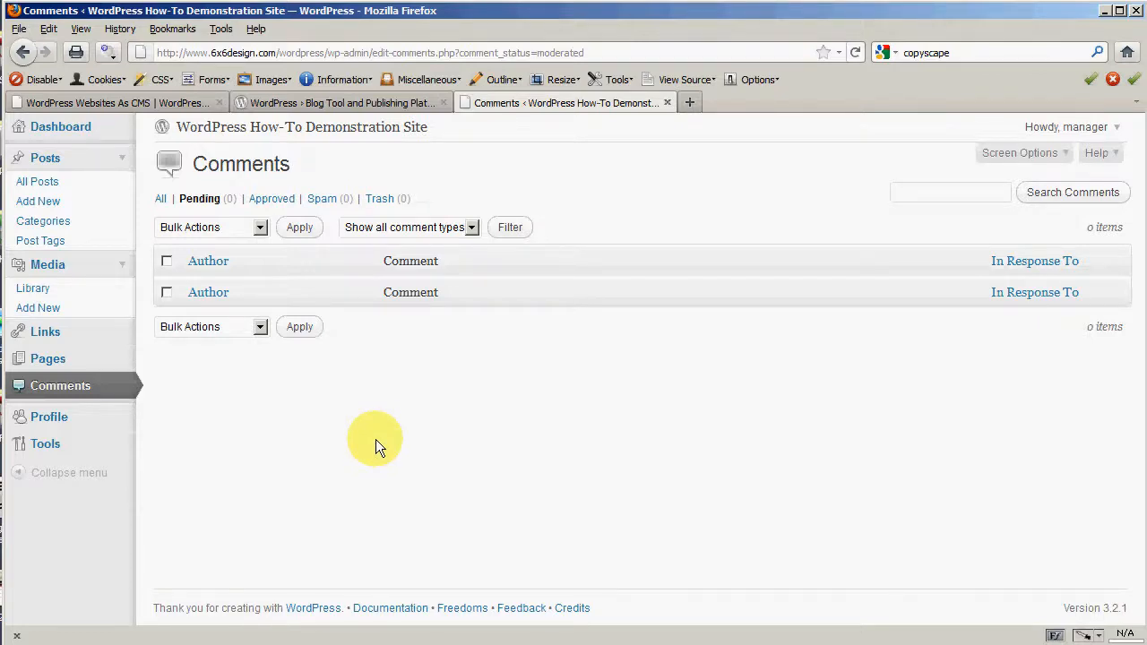
# List all comments and examine the moderation actions available for each one.
pyautogui.click(155, 197)
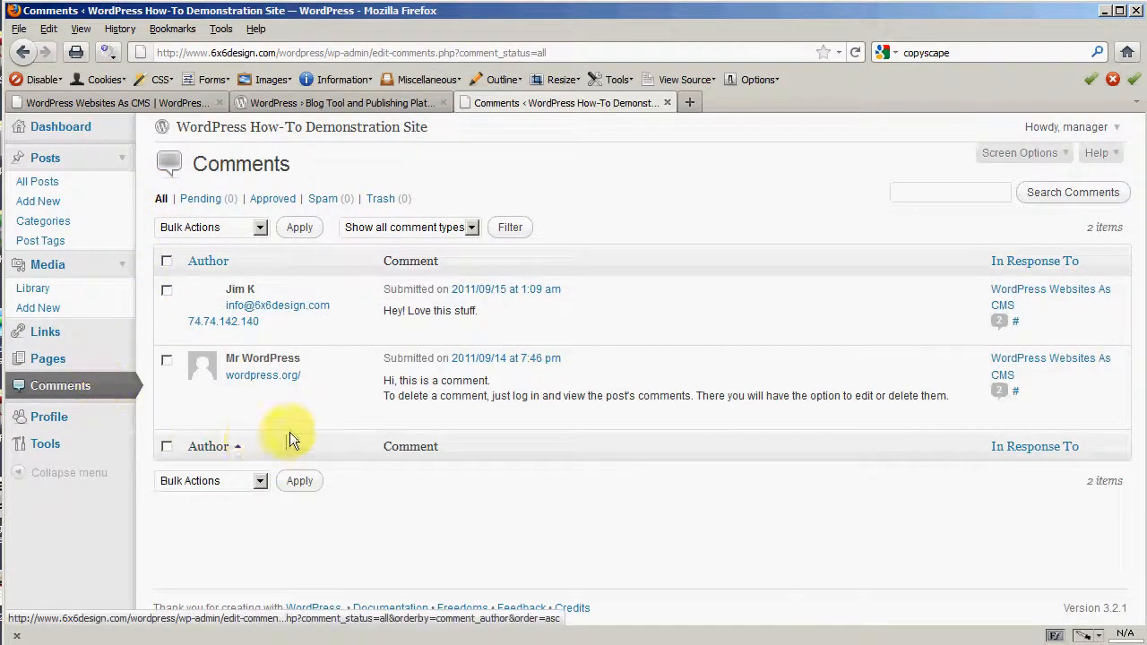
pyautogui.moveTo(261, 375)
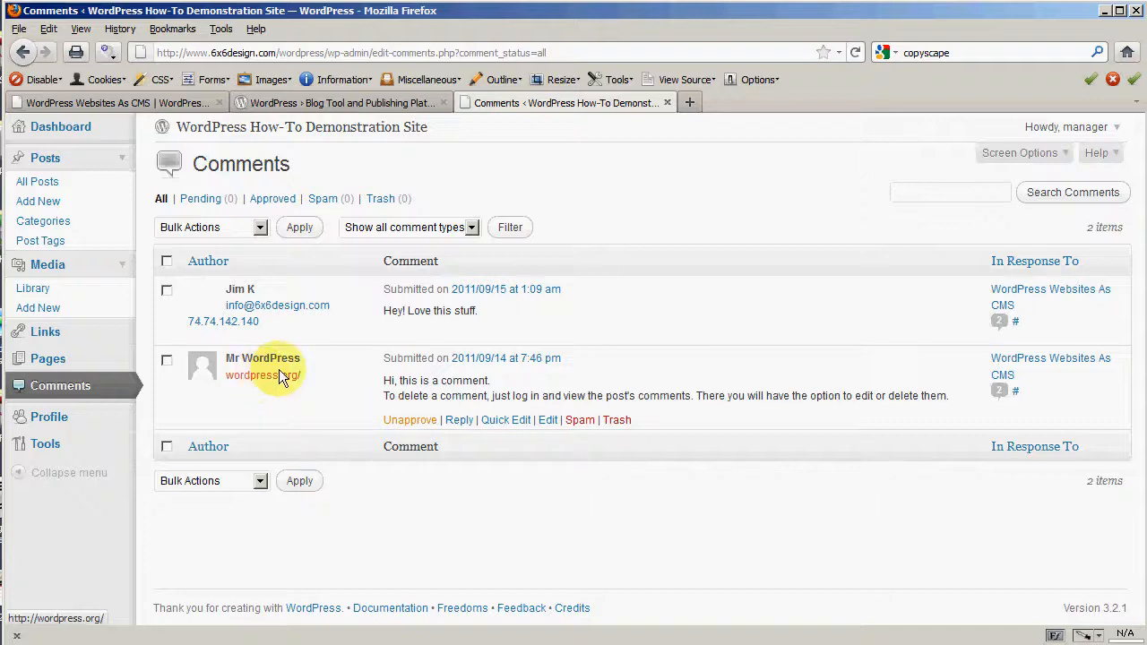
pyautogui.moveTo(356, 302)
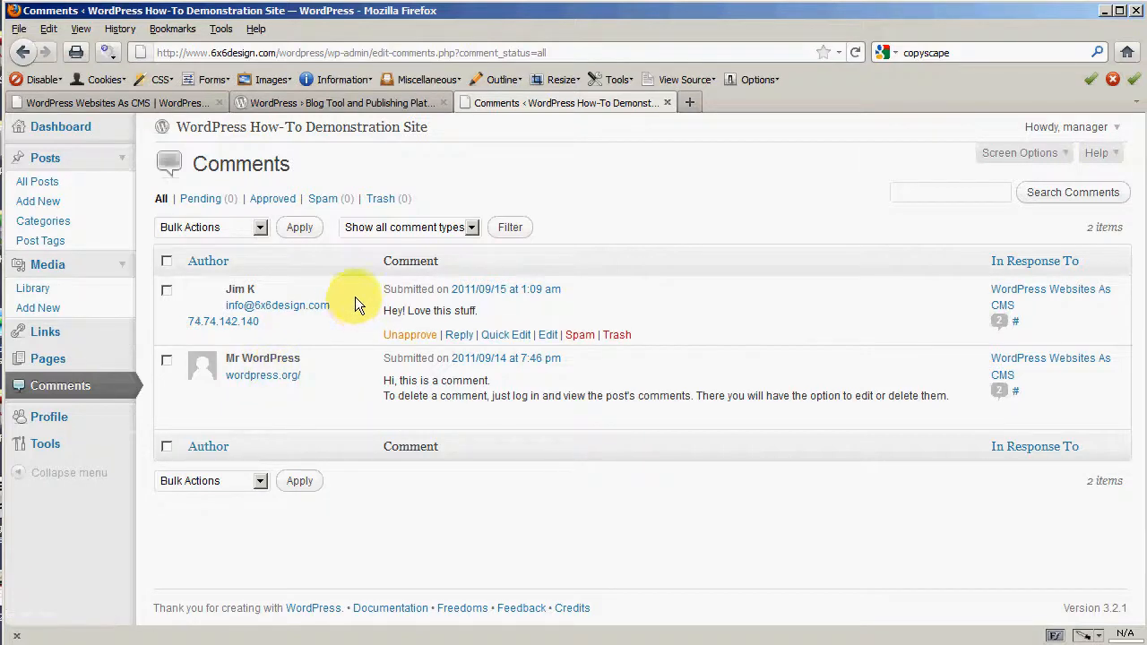
# Go to the WordPress How-To Demonstration Site and log out of the manager account.
pyautogui.click(312, 131)
pyautogui.moveTo(72, 125)
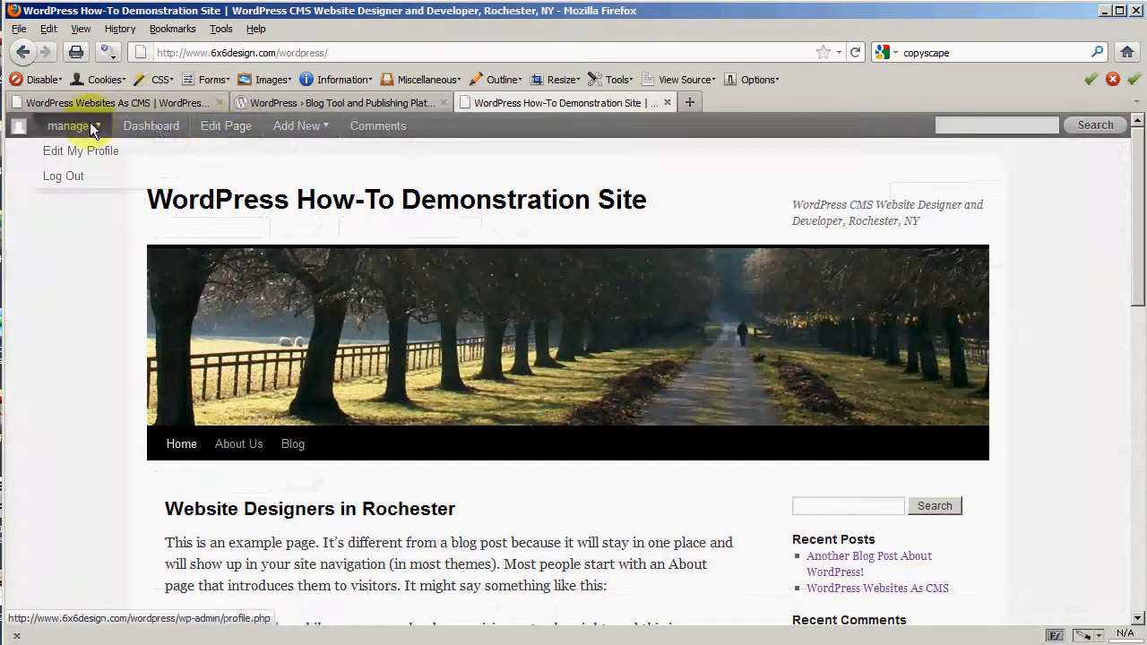
pyautogui.click(78, 176)
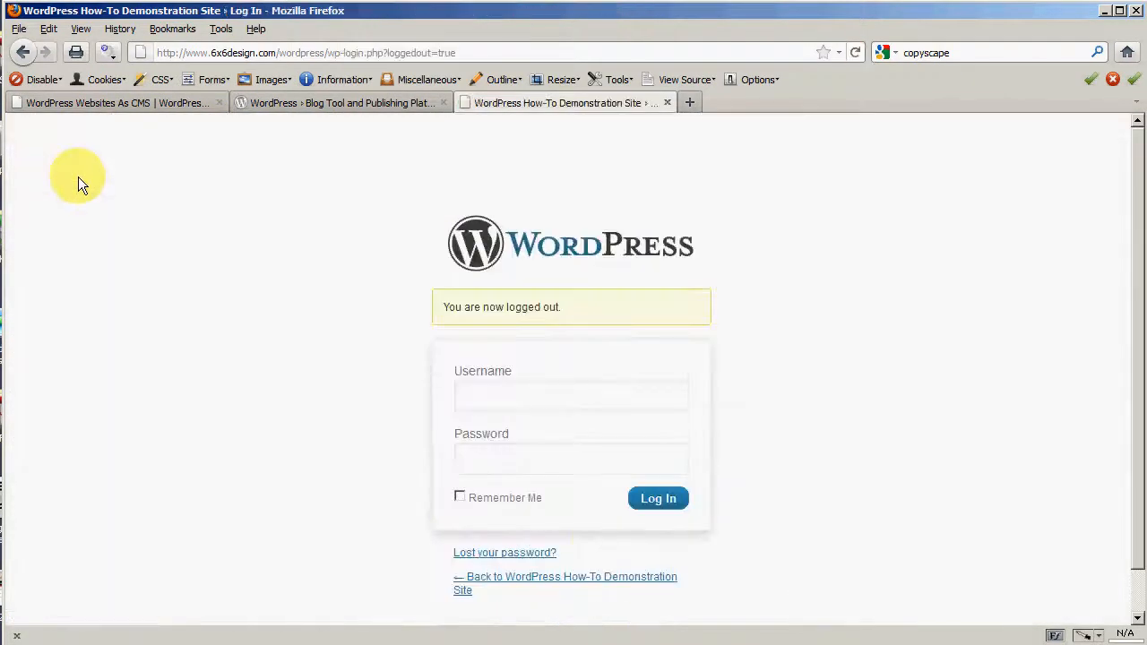
# Return to the WordPress How-To Demonstration Site's blog and open the comments of the "WordPress Websites As CMS" post.
pyautogui.click(560, 577)
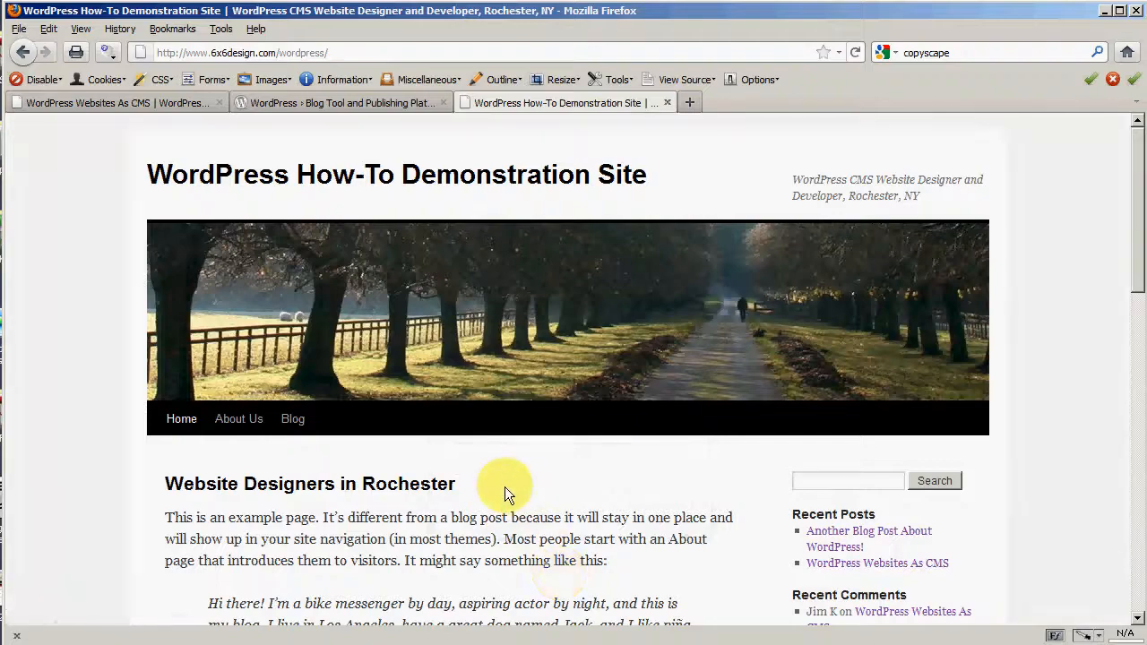
pyautogui.click(300, 421)
pyautogui.scroll(-5, 302, 474)
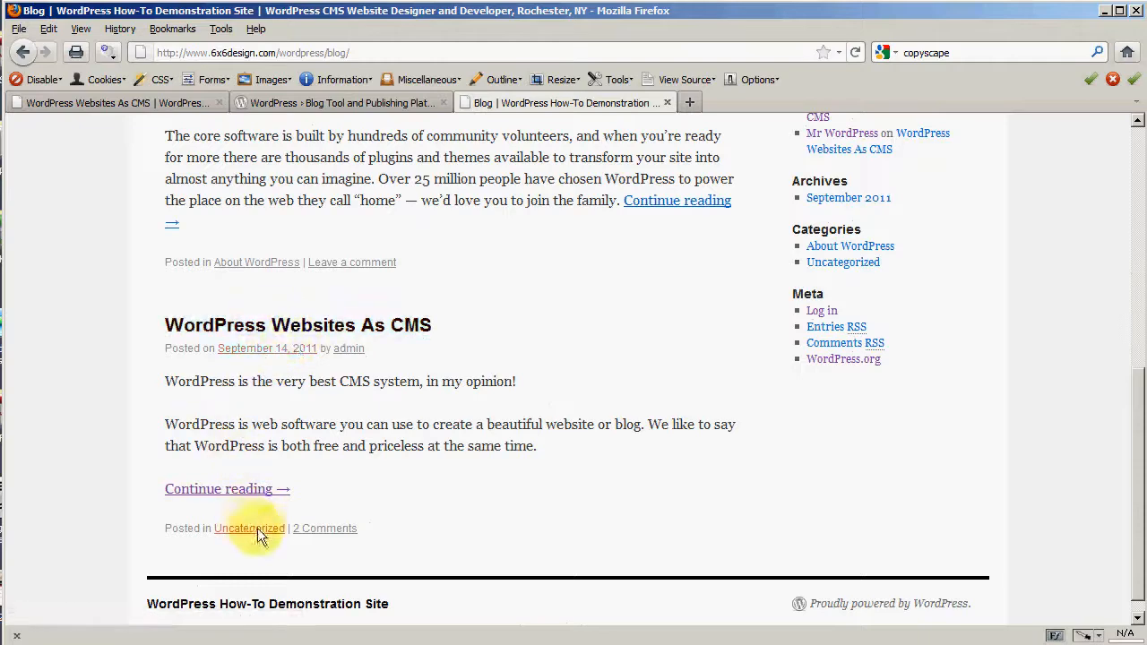
pyautogui.click(328, 528)
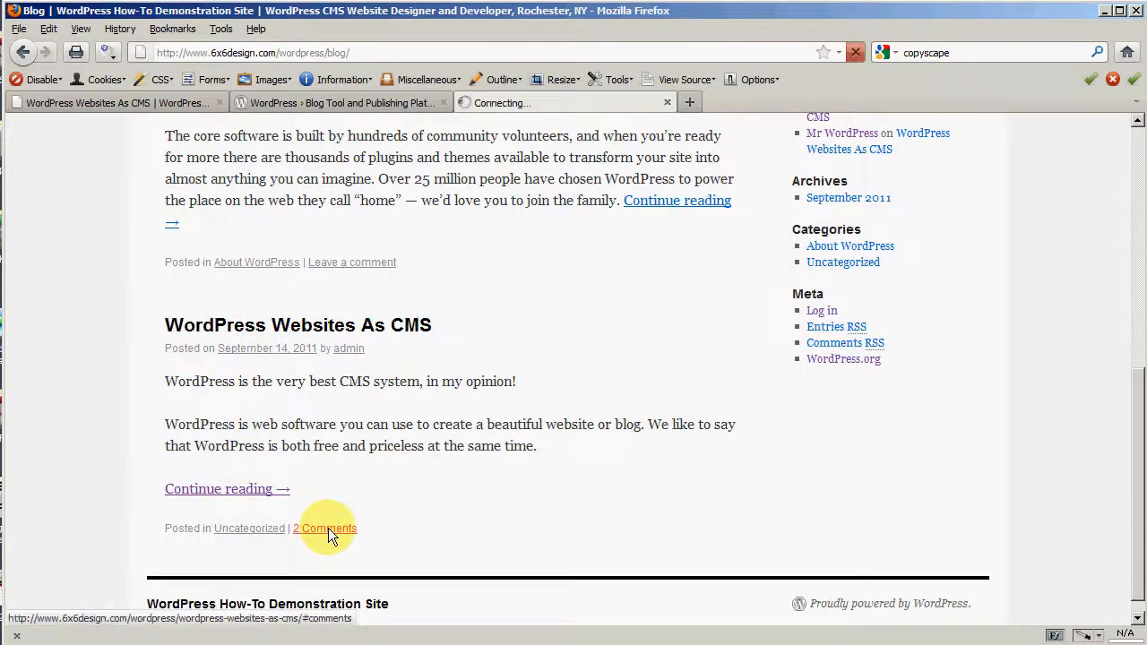
# Review the post's text, its published comments, and the Leave a Reply form as a logged-out visitor.
pyautogui.scroll(5, 410, 424)
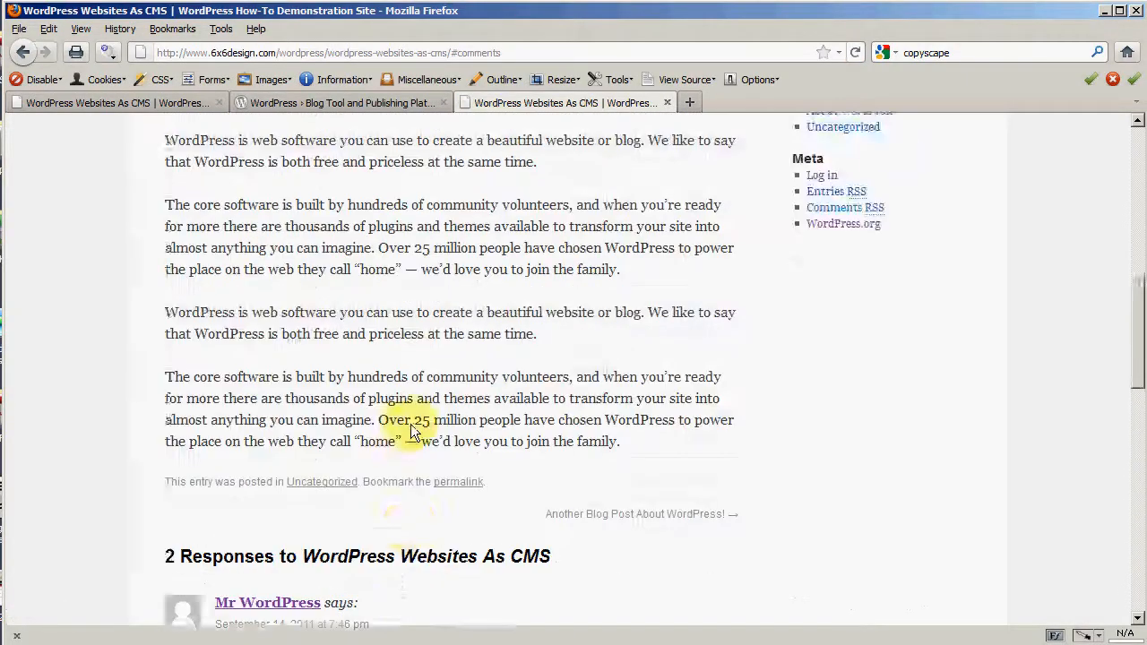
pyautogui.scroll(5, 411, 424)
pyautogui.scroll(-2, 410, 424)
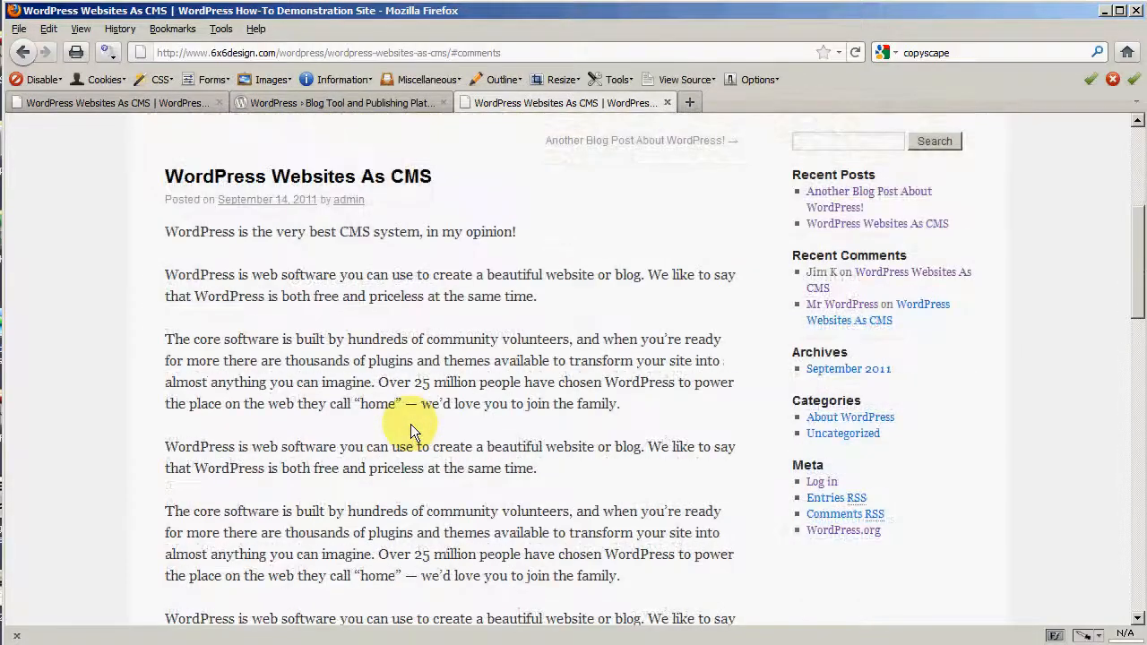
pyautogui.scroll(-12, 358, 285)
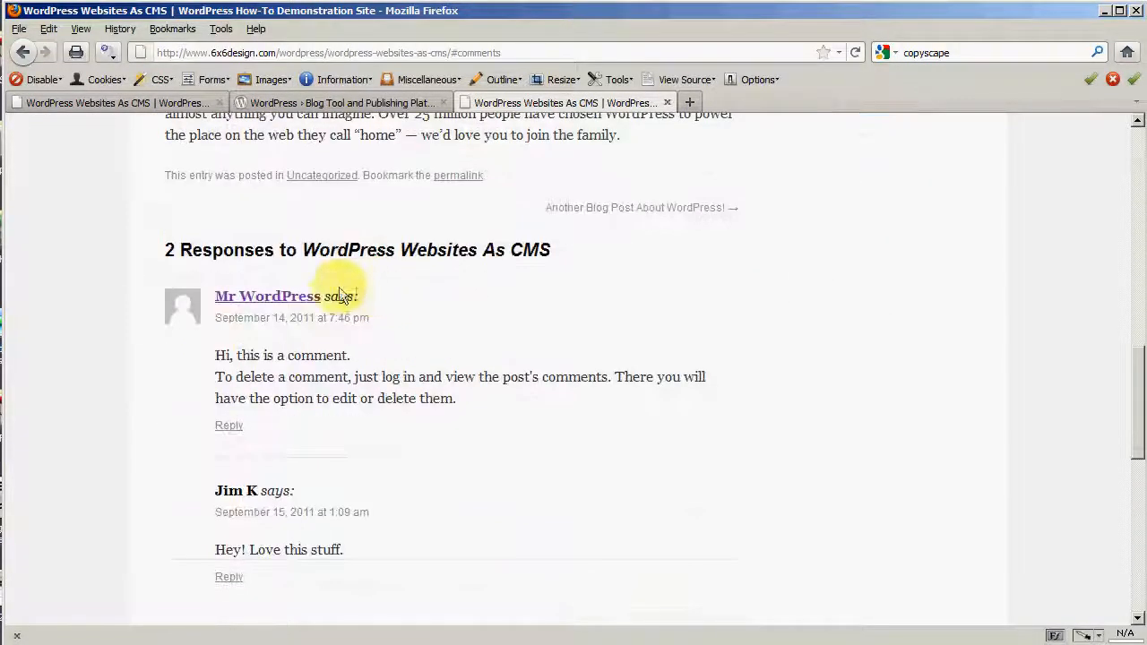
pyautogui.scroll(-3, 386, 321)
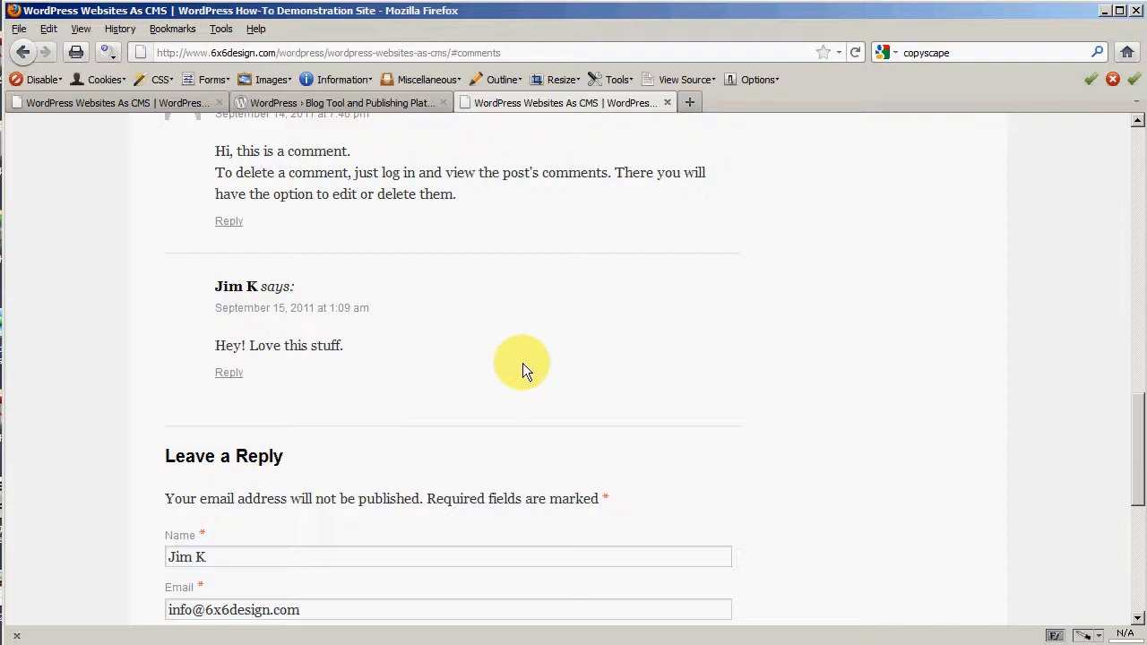
pyautogui.scroll(2, 521, 341)
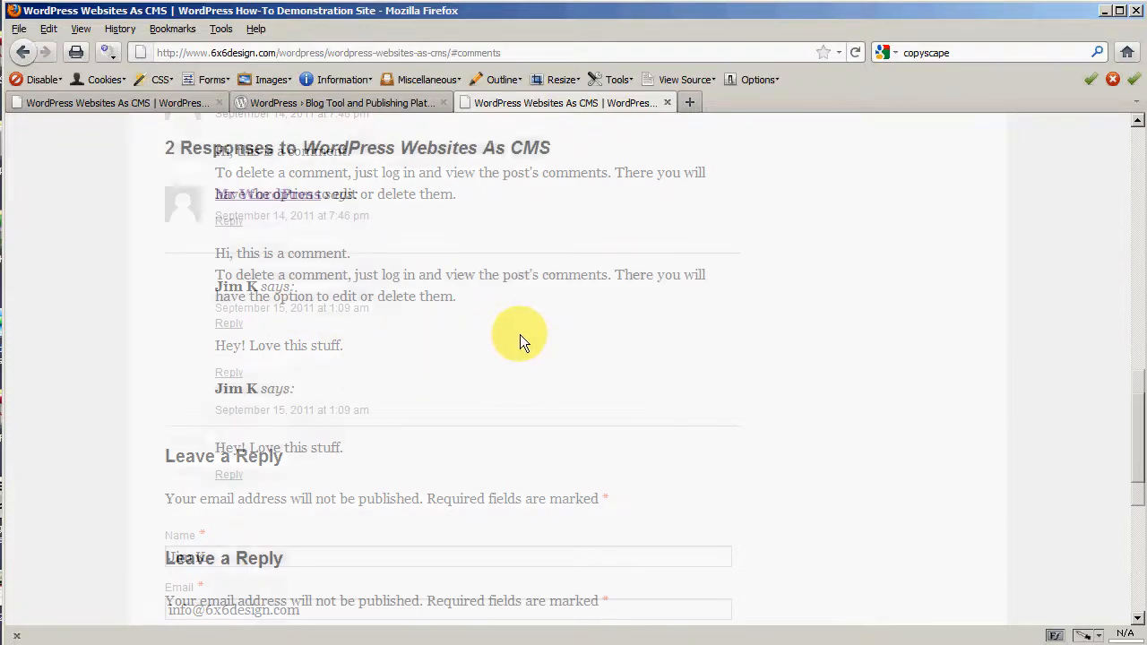
pyautogui.scroll(-6, 519, 334)
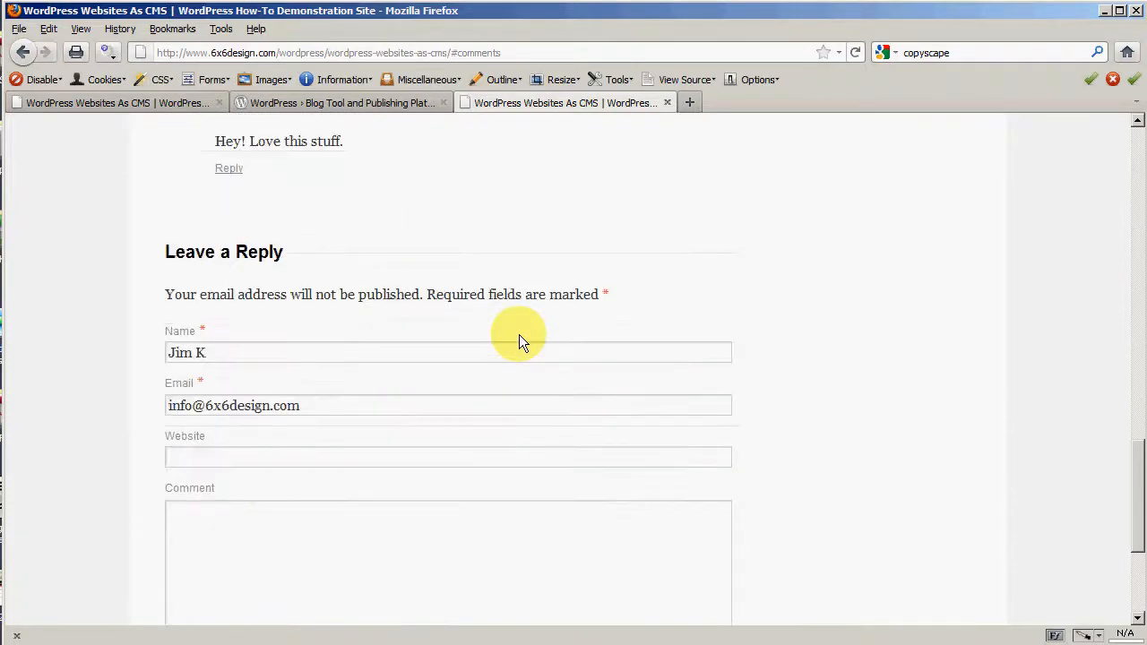